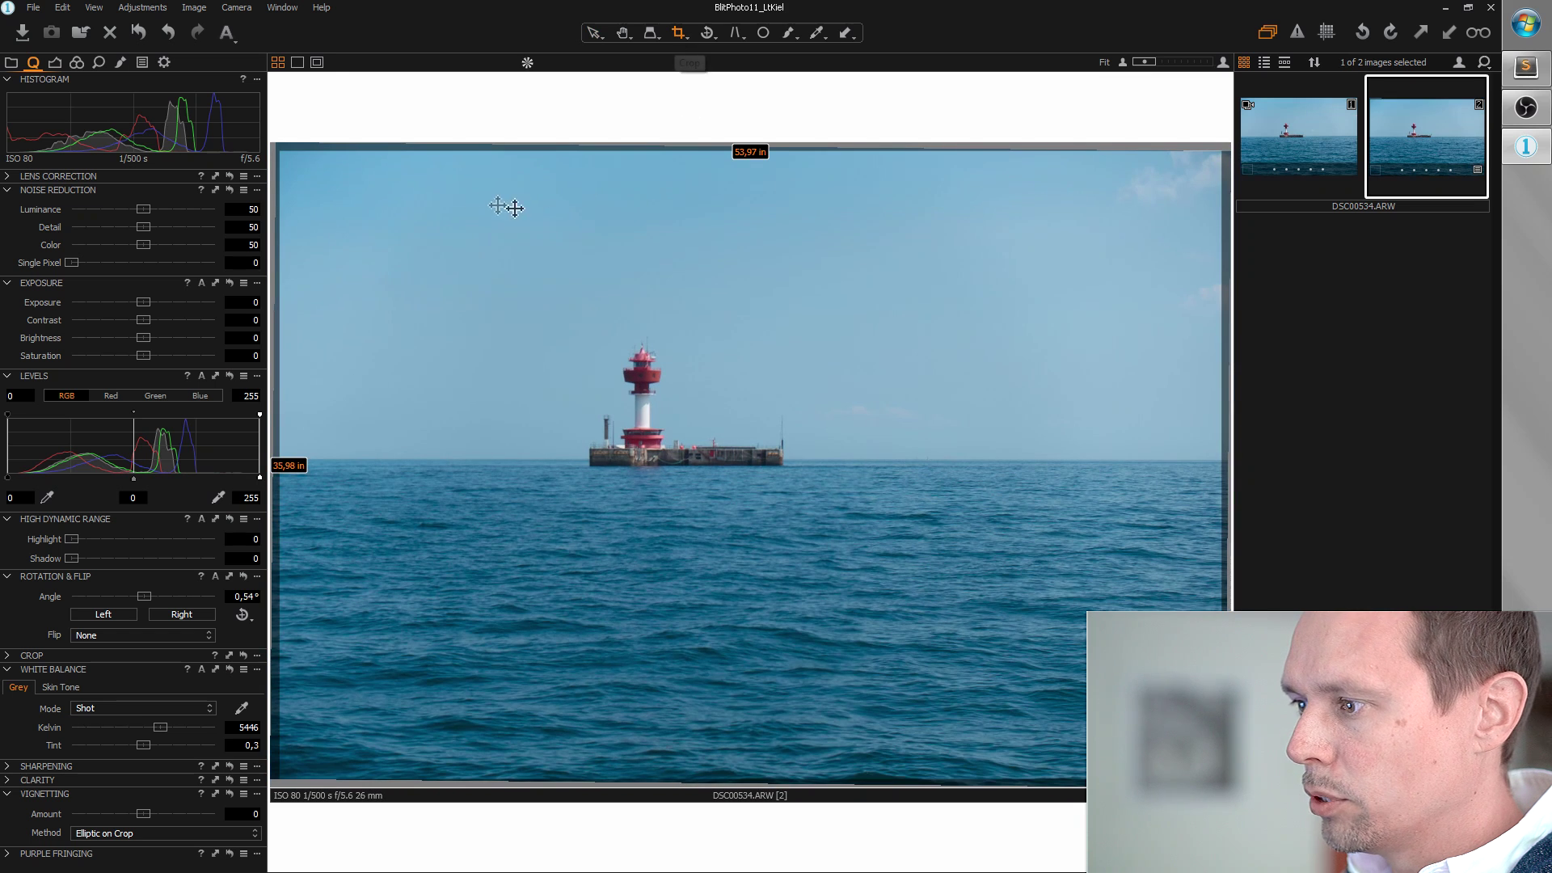
Step: Crop the photo to a panoramic strip of about 49,90 × 16,63 in around the lighthouse and horizon
{"action": "left_click_drag", "start_coordinate": [283, 154], "coordinate": [279, 463]}
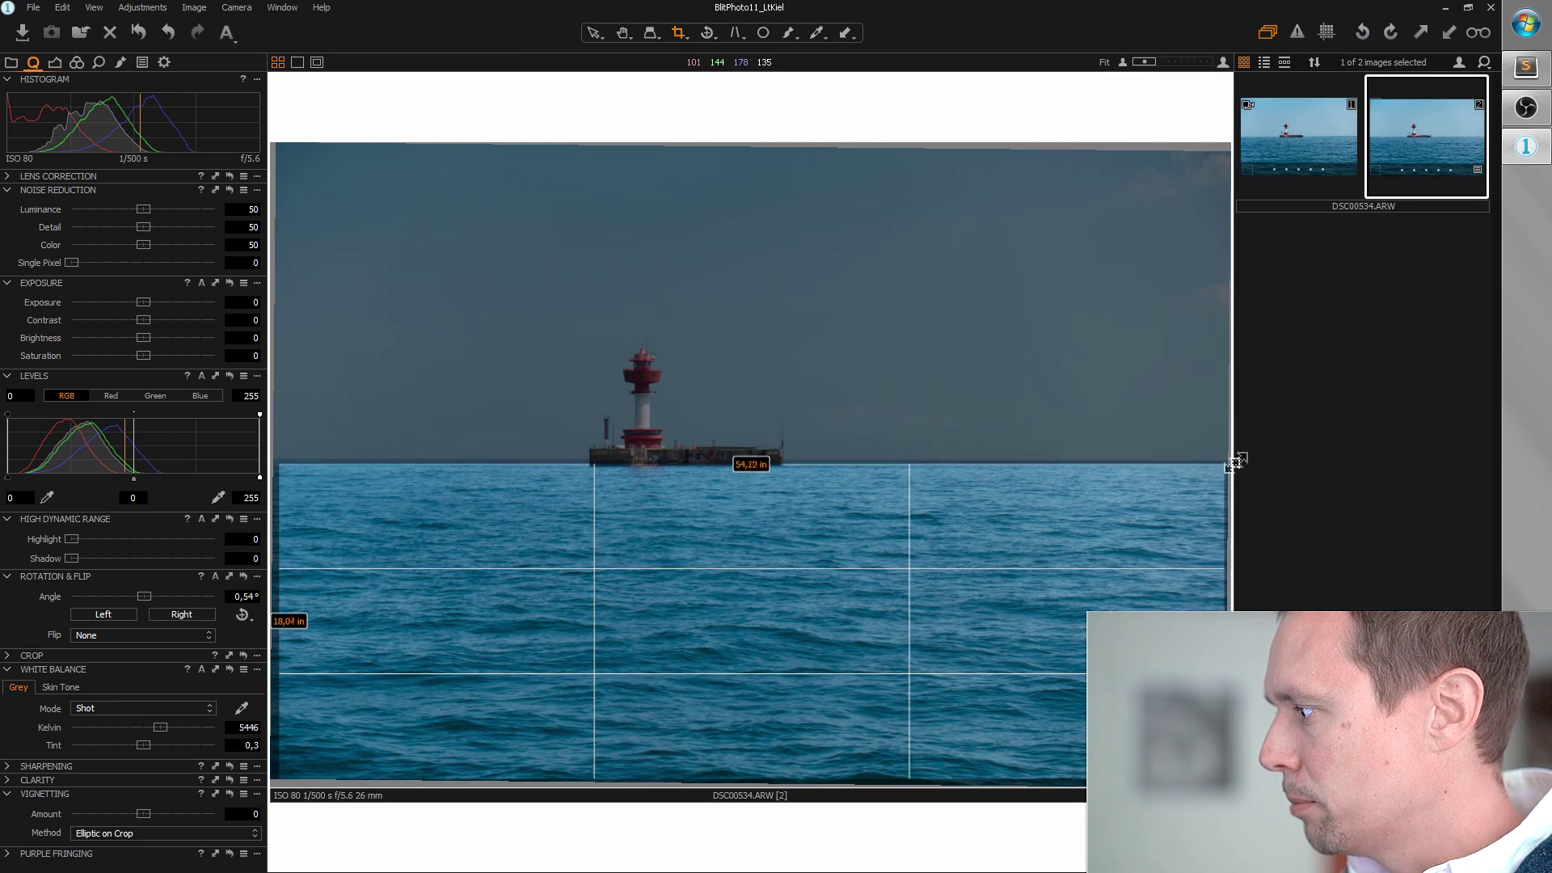
{"action": "left_click_drag", "start_coordinate": [824, 630], "coordinate": [758, 412]}
{"action": "left_click_drag", "start_coordinate": [279, 561], "coordinate": [357, 575]}
{"action": "left_click_drag", "start_coordinate": [615, 446], "coordinate": [617, 444]}
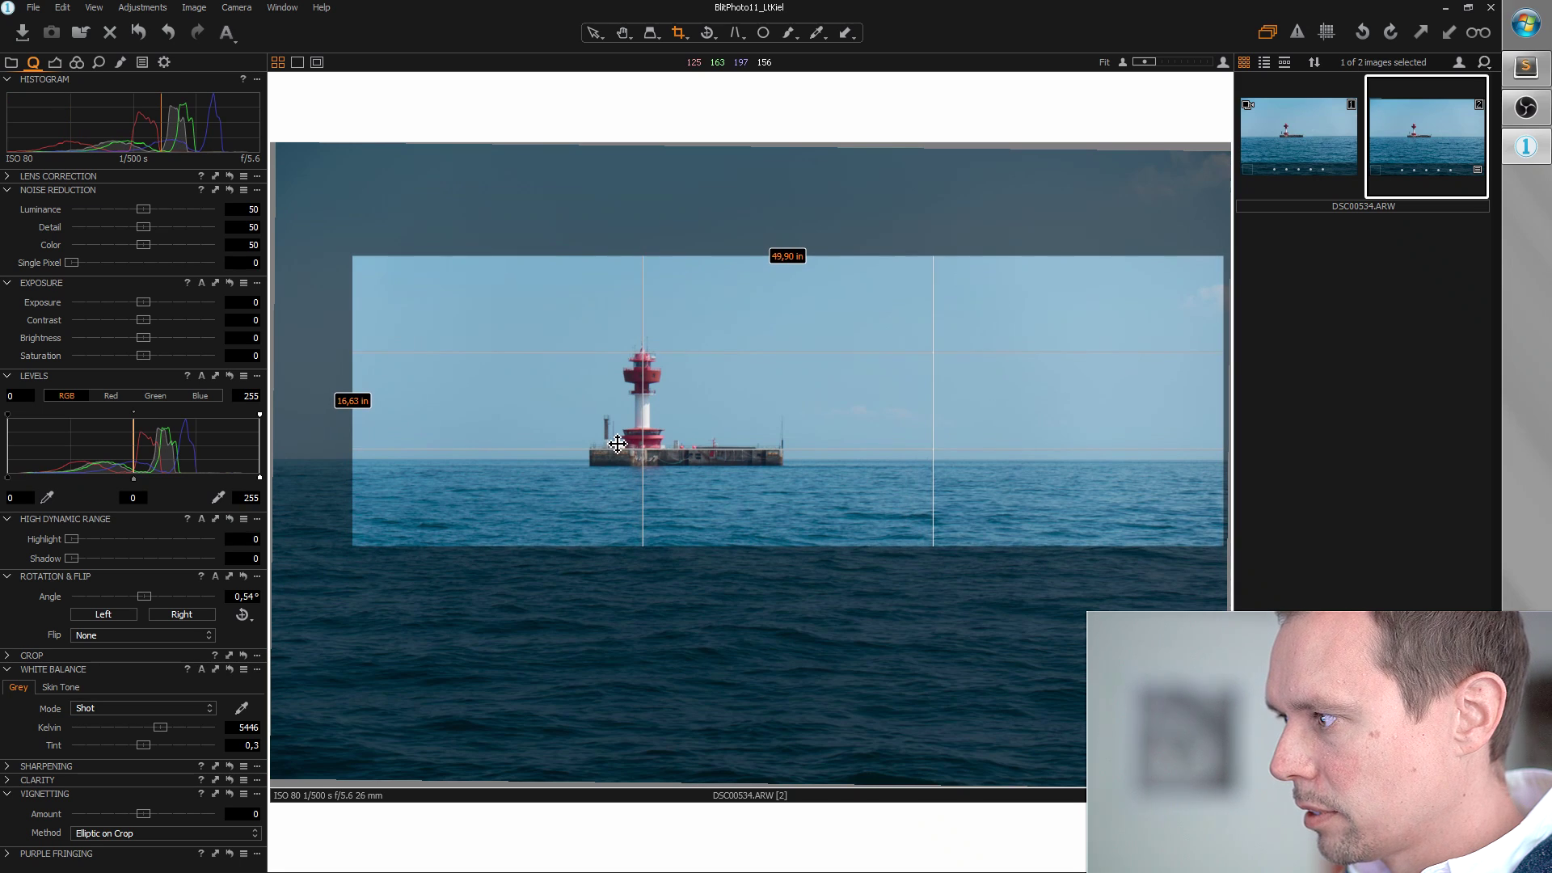
{"action": "left_click", "coordinate": [598, 32]}
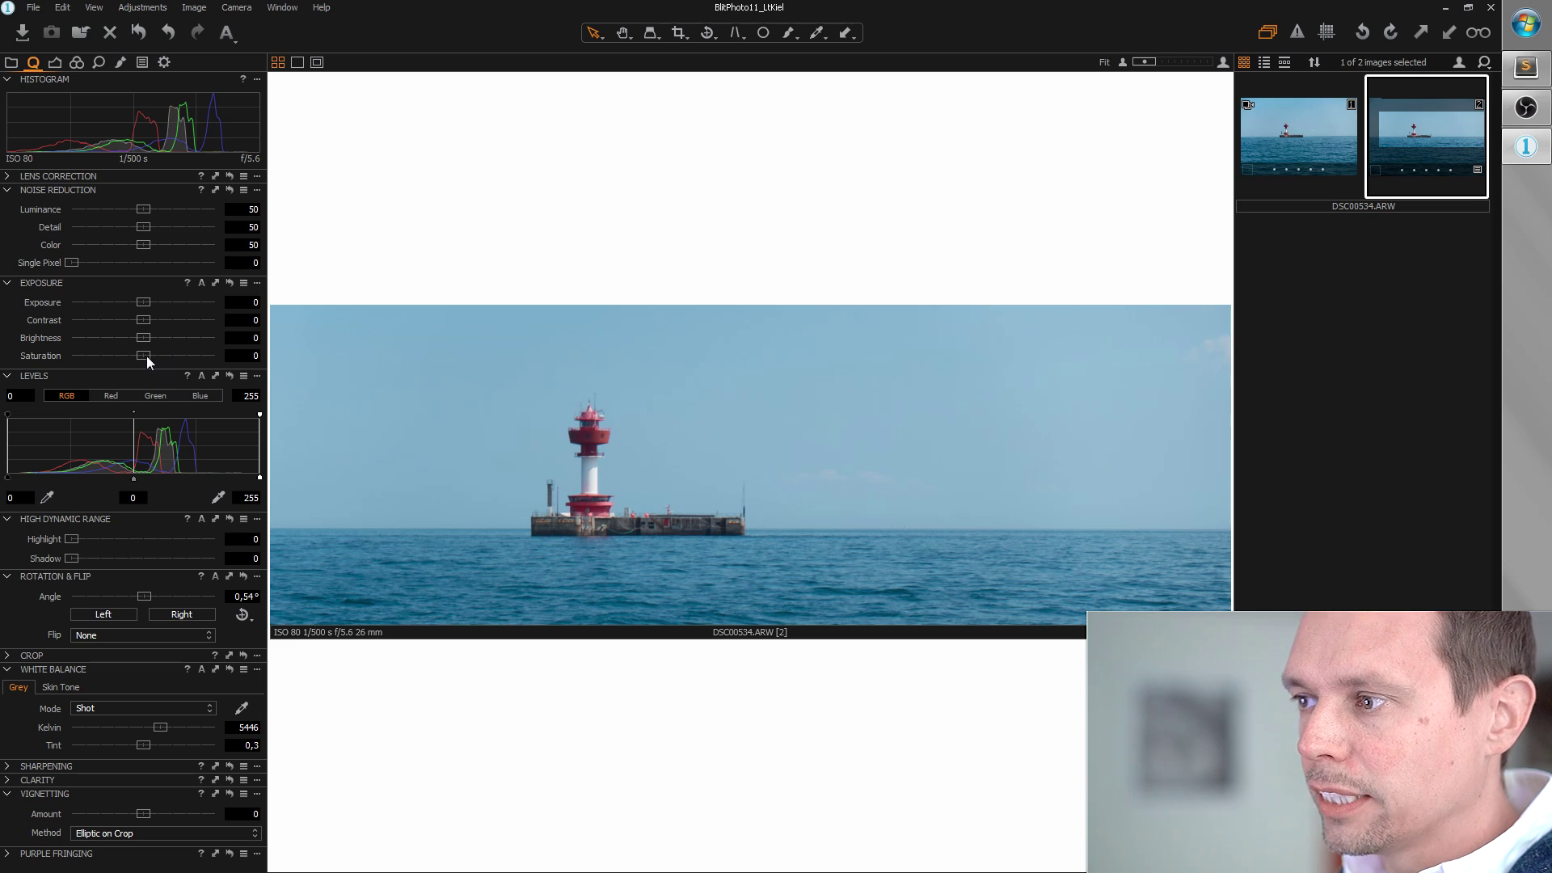
Step: Desaturate the photo to -100 and set its exposure to 1,03 with highlight recovery at 100
{"action": "left_click_drag", "start_coordinate": [147, 356], "coordinate": [68, 356]}
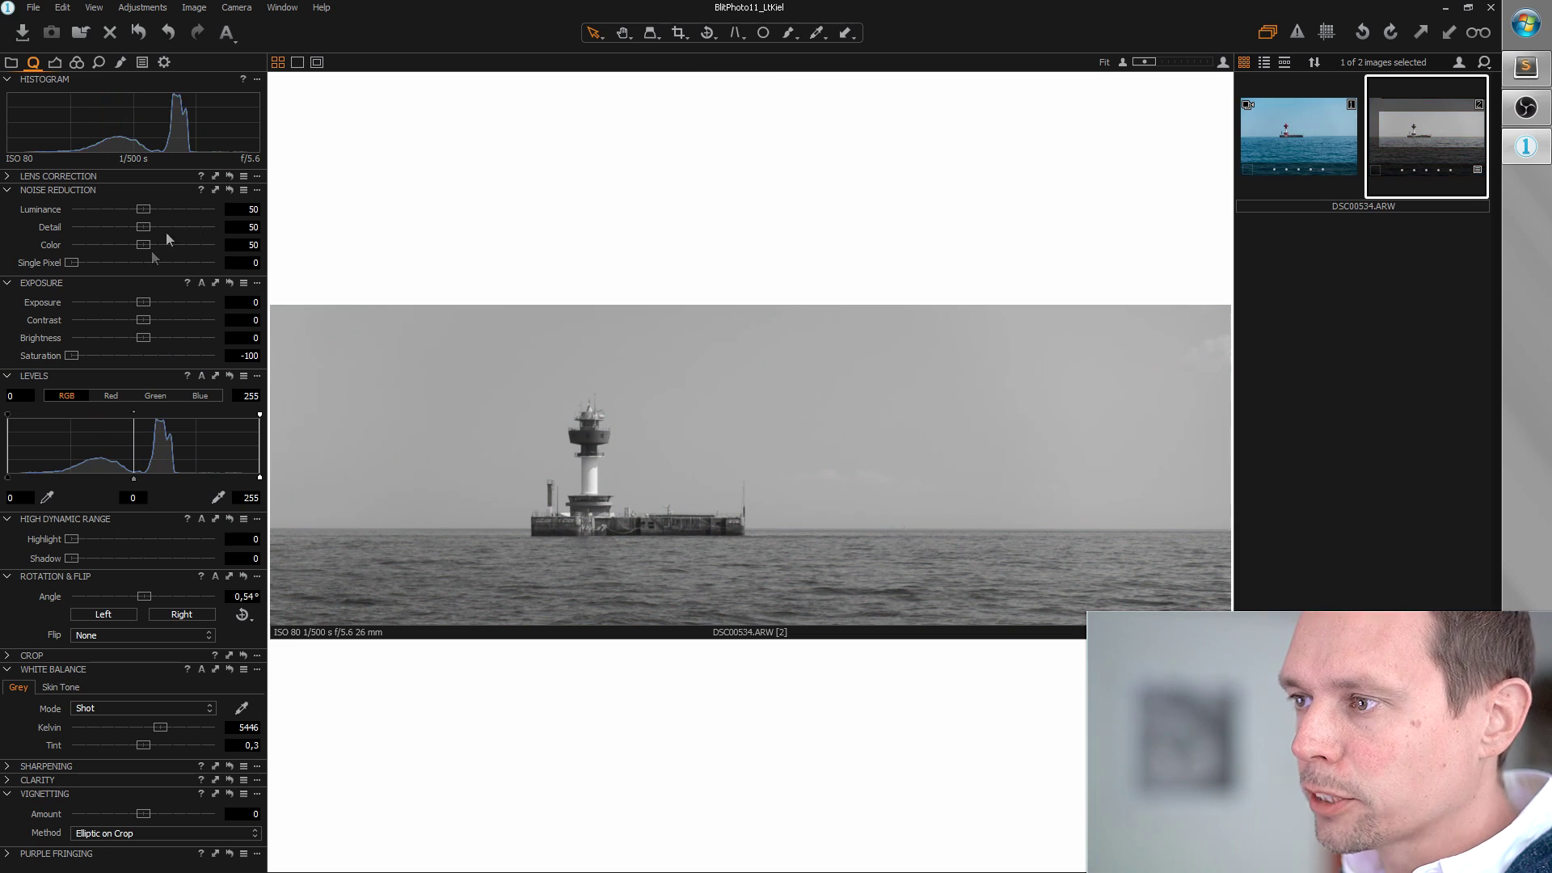
{"action": "left_click_drag", "start_coordinate": [142, 302], "coordinate": [160, 301]}
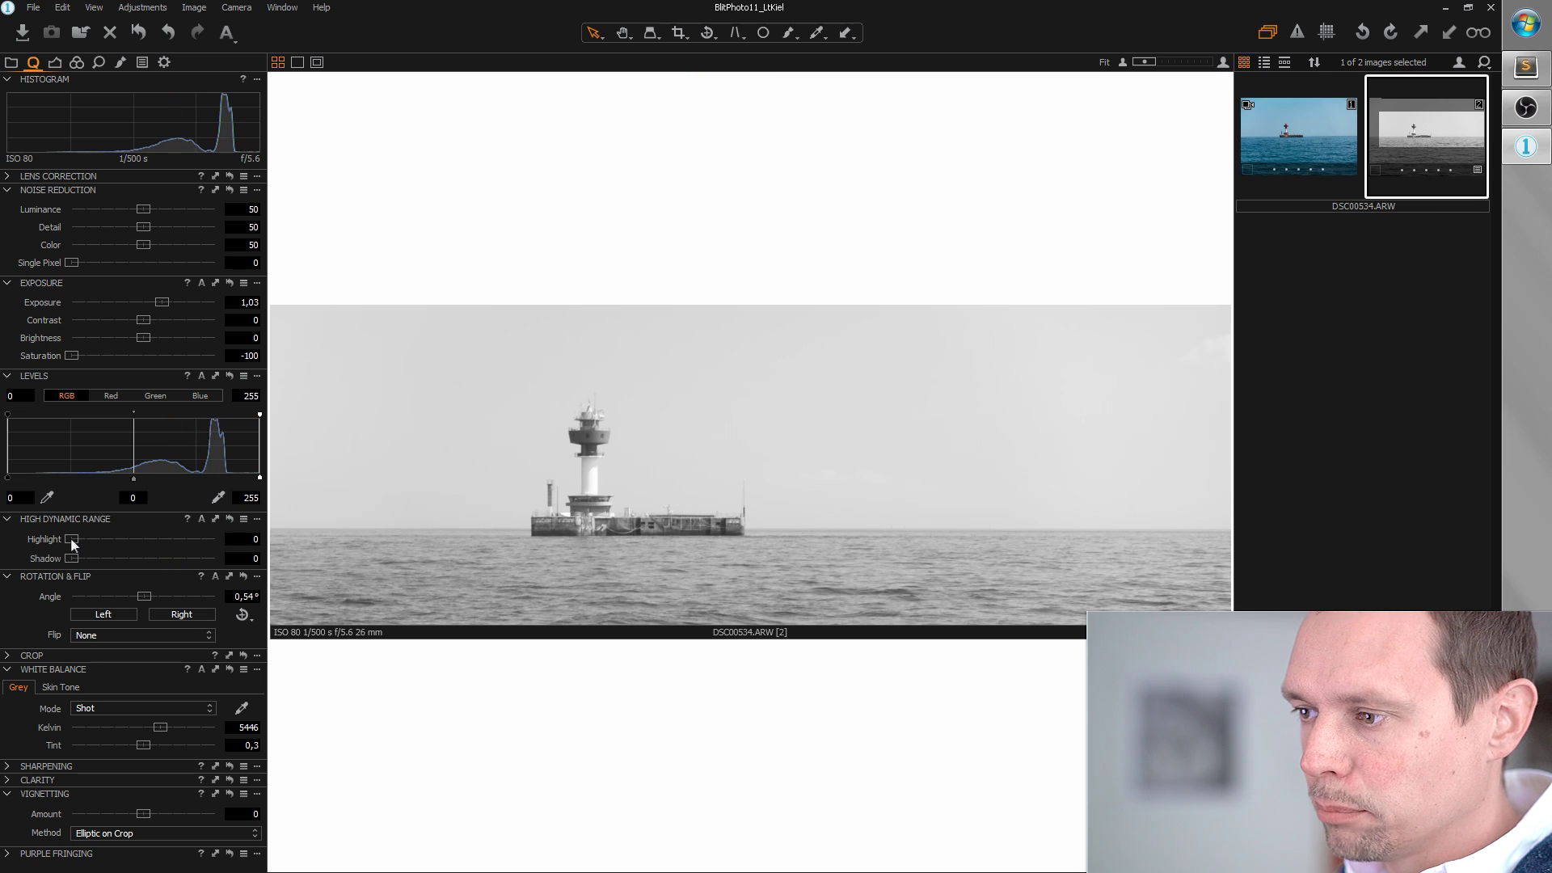
{"action": "left_click_drag", "start_coordinate": [71, 540], "coordinate": [220, 548]}
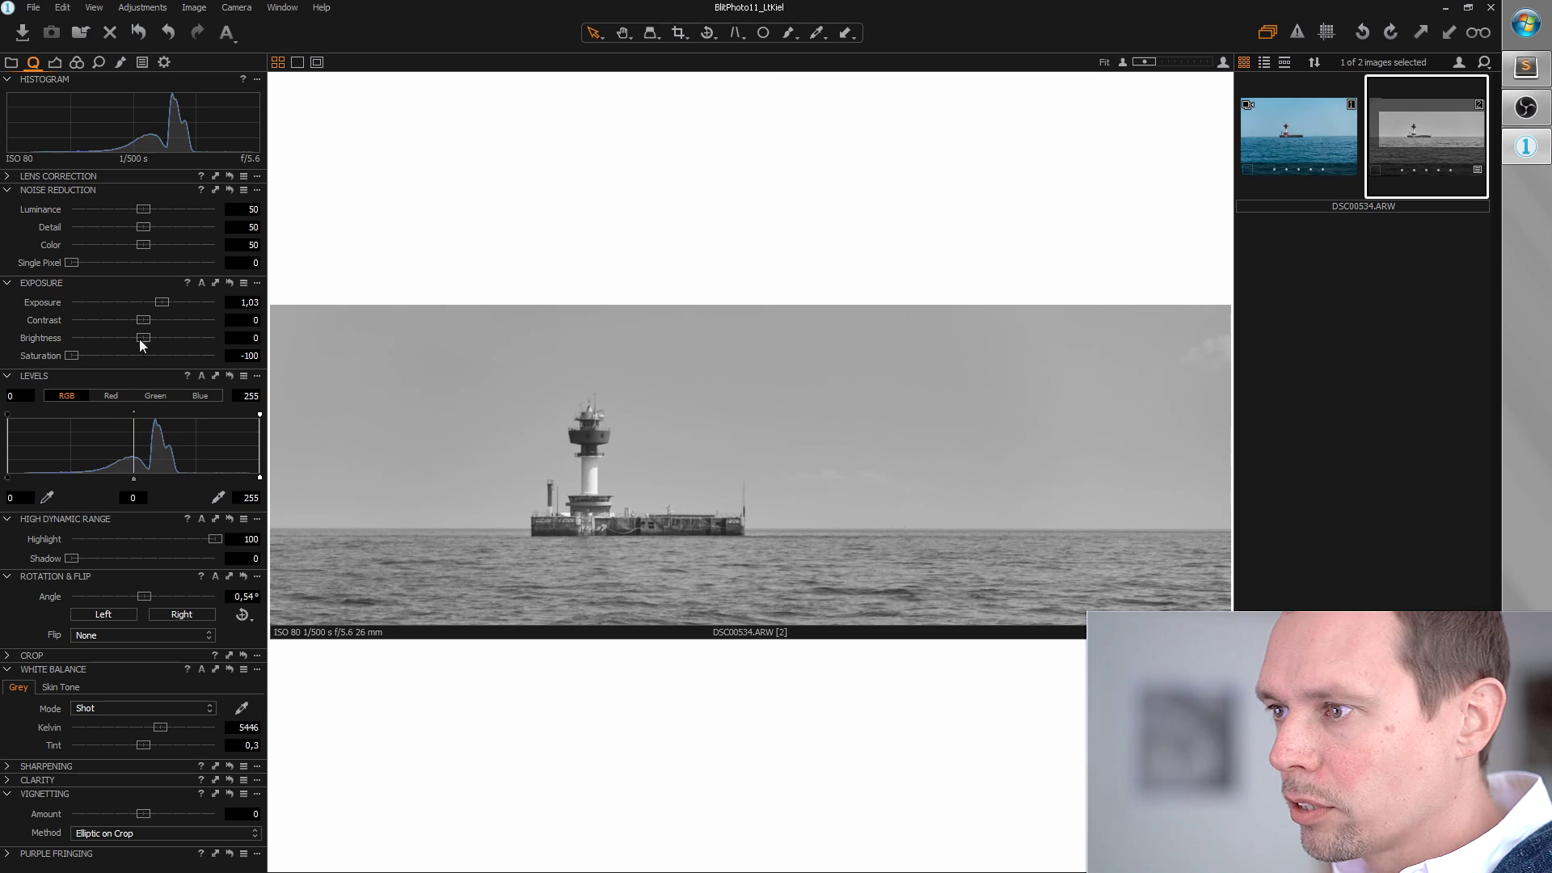
Step: Set the photo's contrast to -17 and brightness to 16, and add vignetting of -0,54
{"action": "left_click_drag", "start_coordinate": [138, 319], "coordinate": [118, 322]}
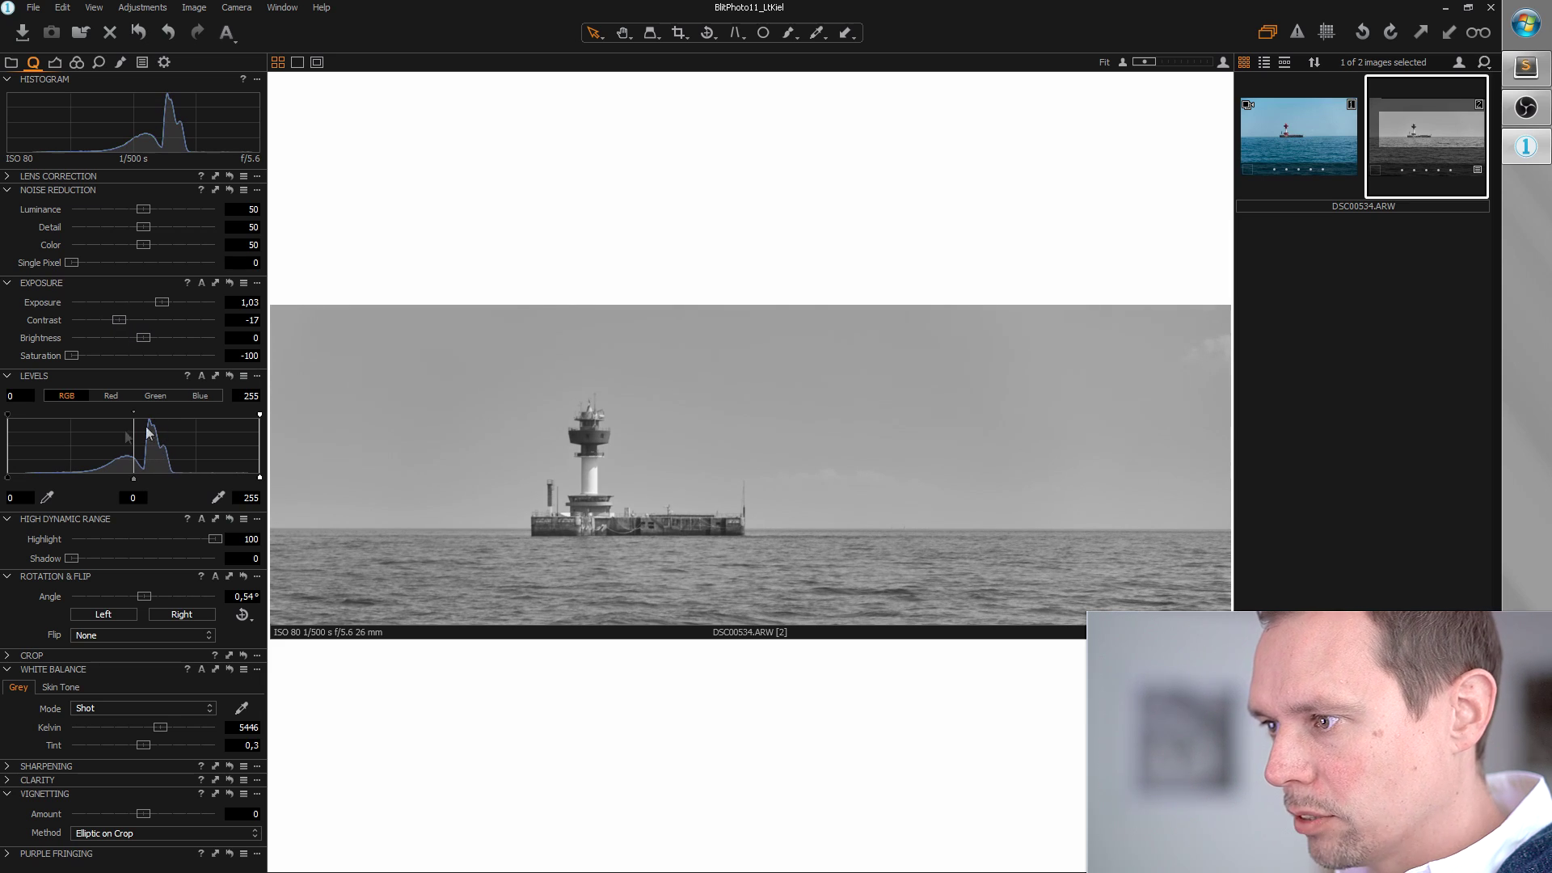
{"action": "left_click_drag", "start_coordinate": [144, 337], "coordinate": [167, 338]}
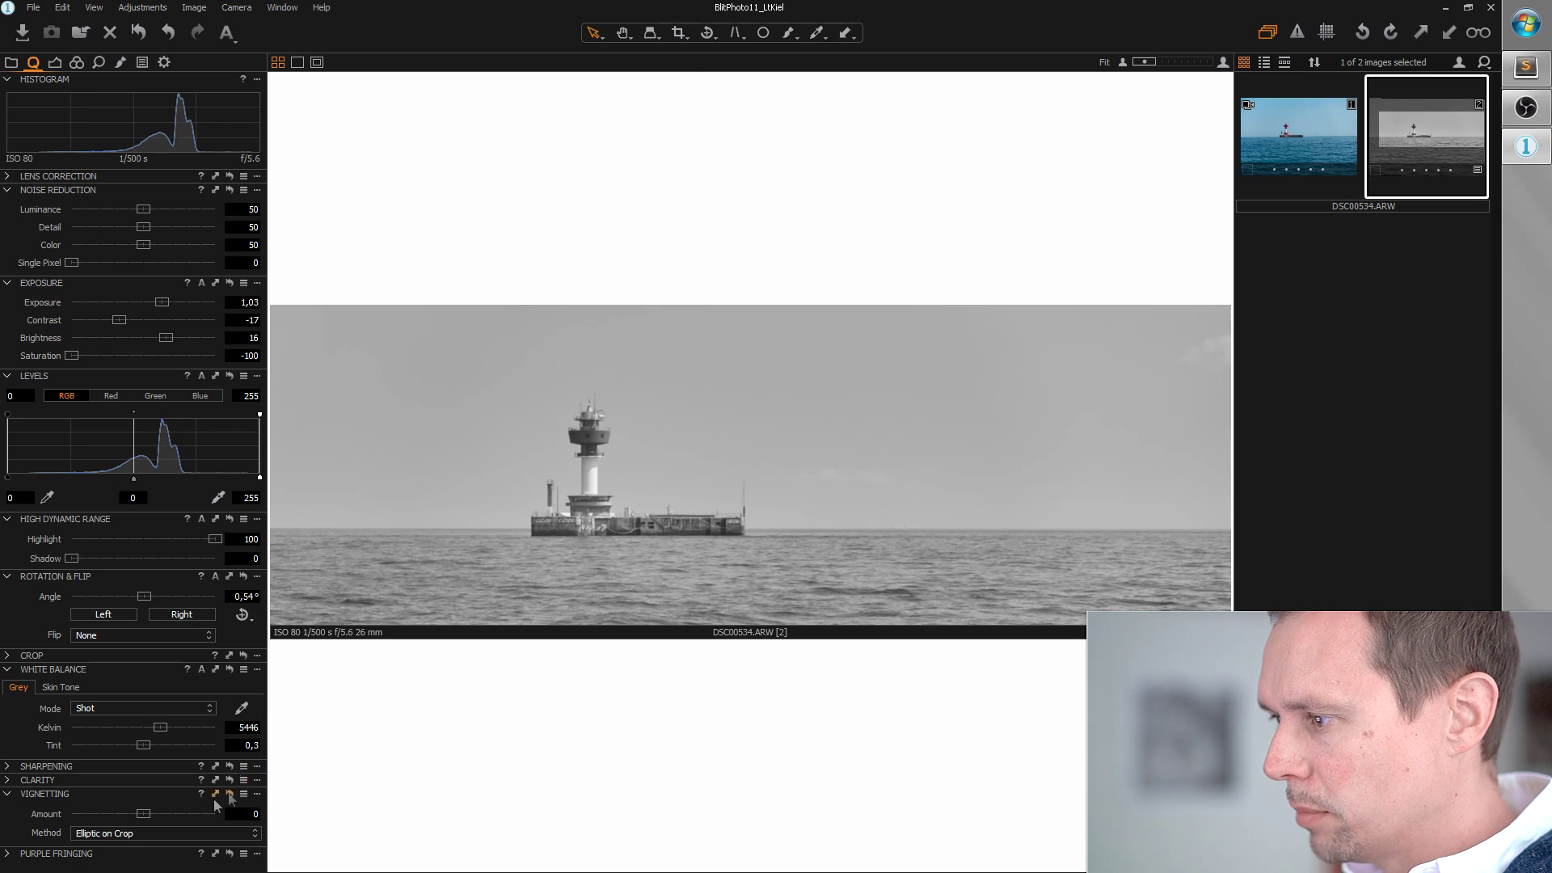
{"action": "mouse_move", "coordinate": [144, 815]}
{"action": "left_mouse_down"}
{"action": "mouse_move", "coordinate": [96, 817]}
{"action": "mouse_move", "coordinate": [132, 811]}
{"action": "left_mouse_up"}
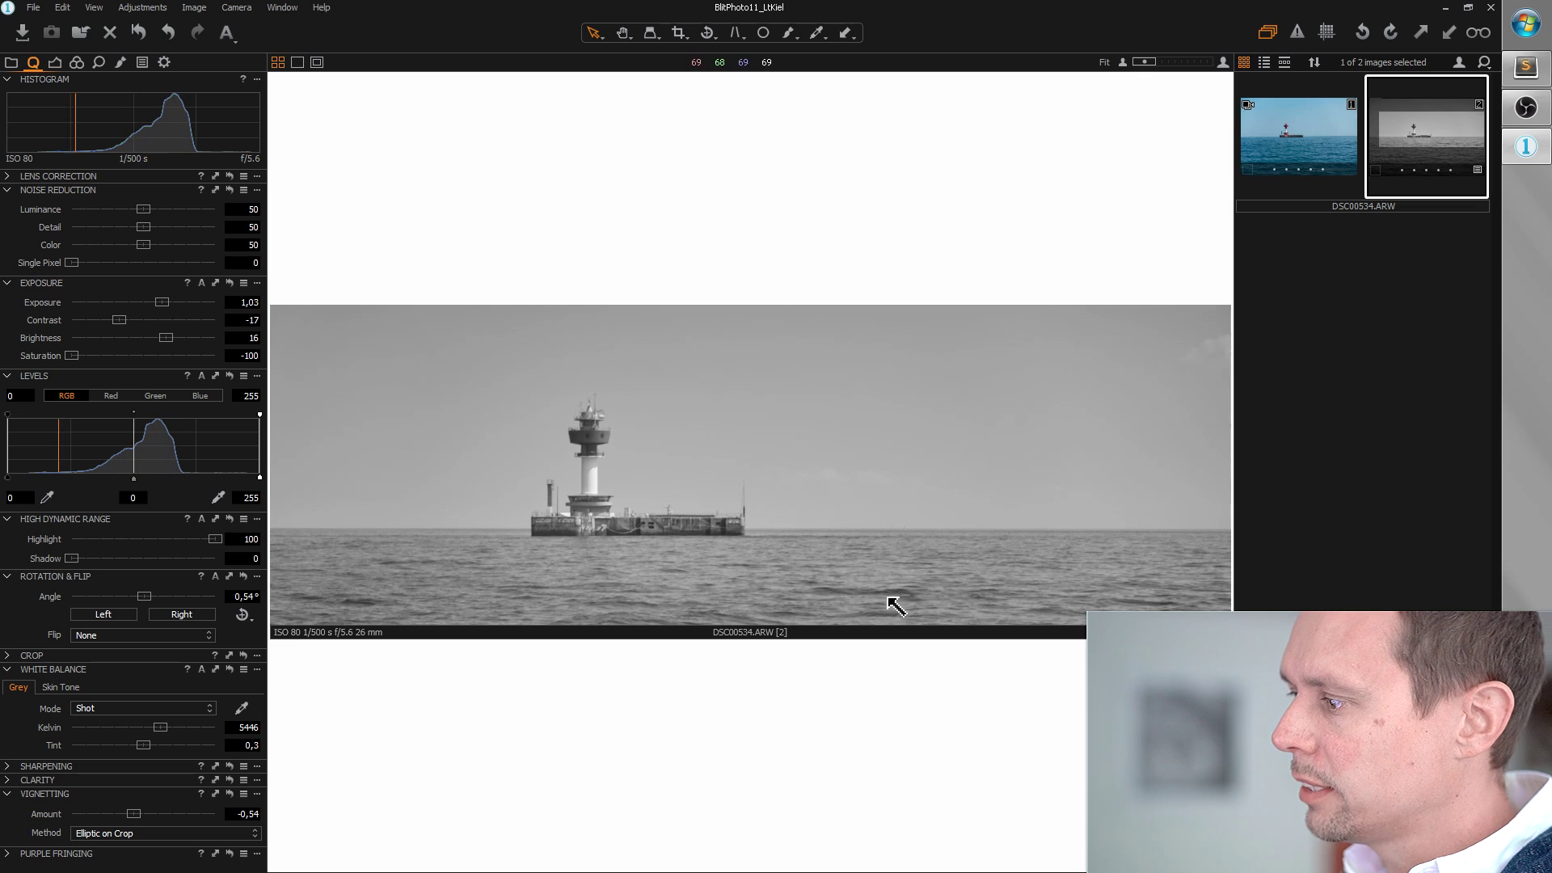
Step: Add a local adjustment layer with a gradient mask fading from the upper edge of the sky down to the horizon
{"action": "left_click", "coordinate": [118, 62]}
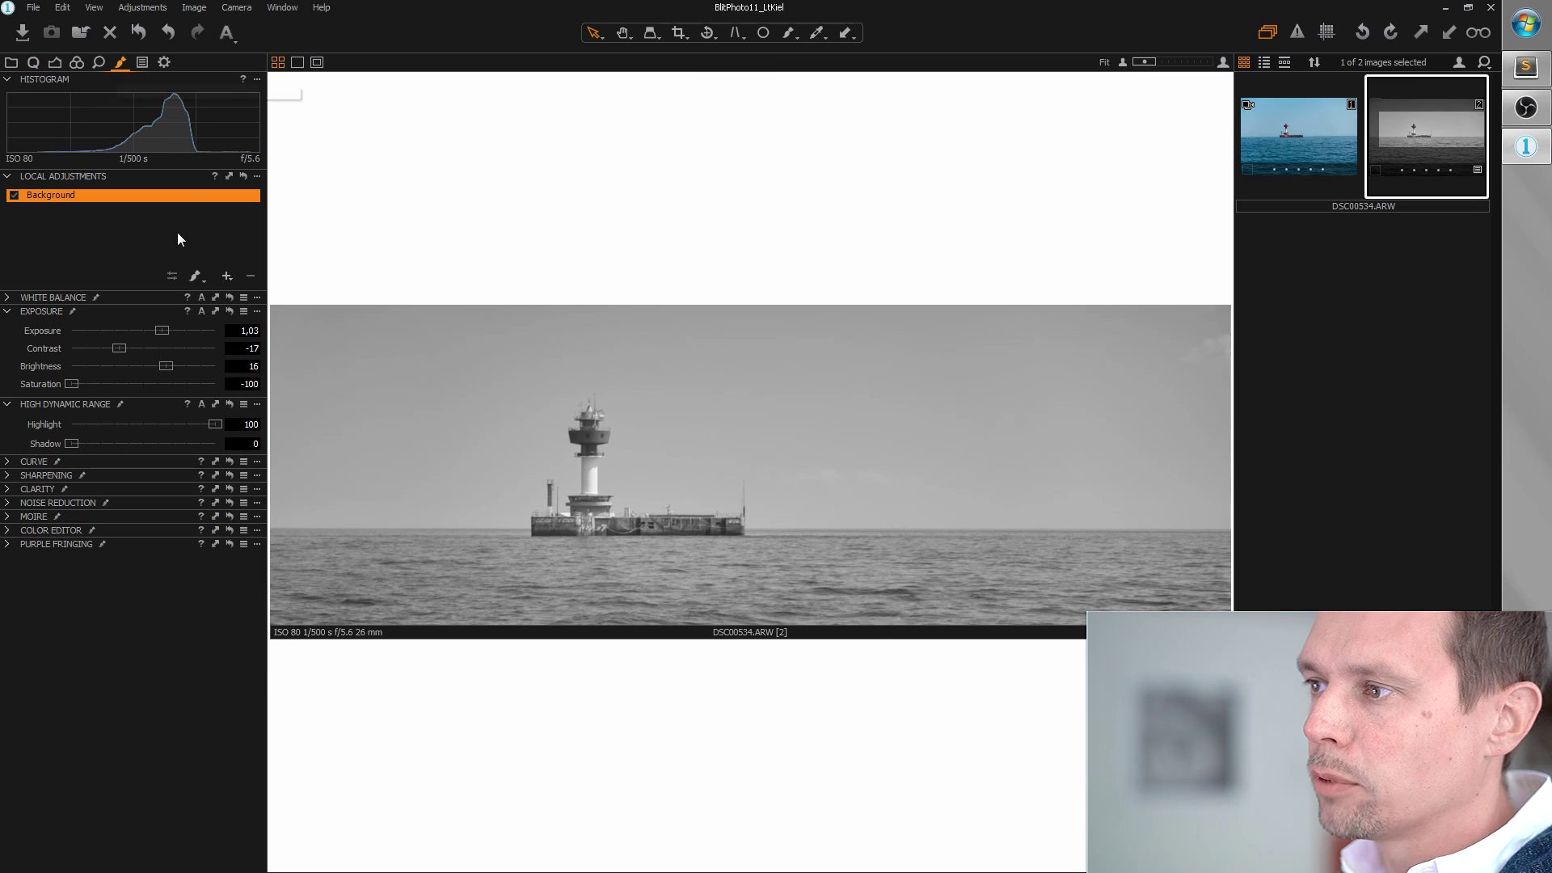
{"action": "left_click", "coordinate": [227, 276]}
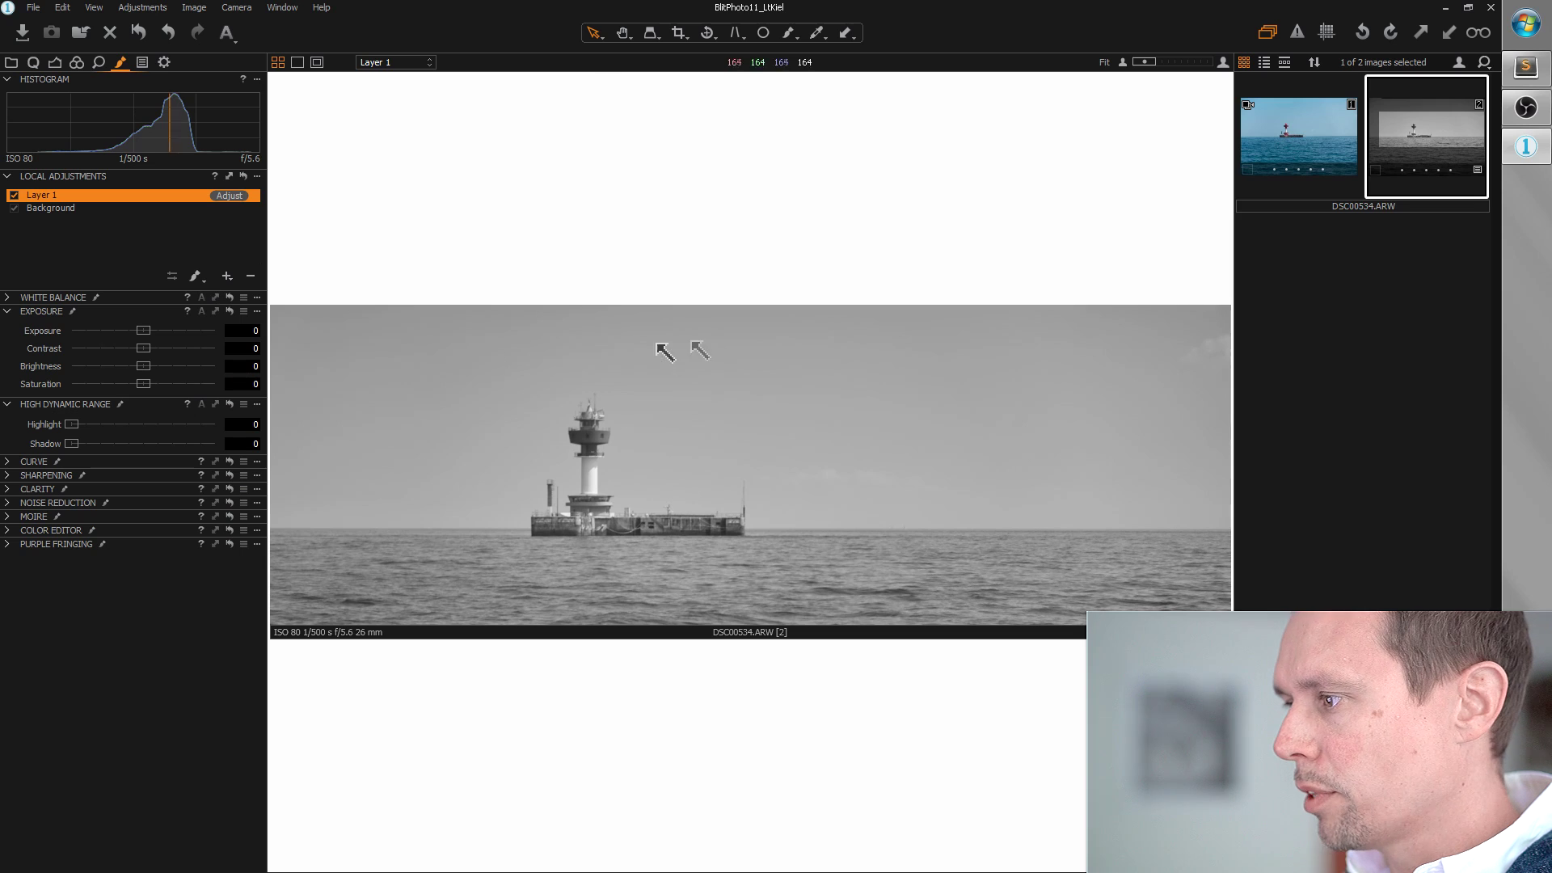
{"action": "left_click", "coordinate": [199, 274]}
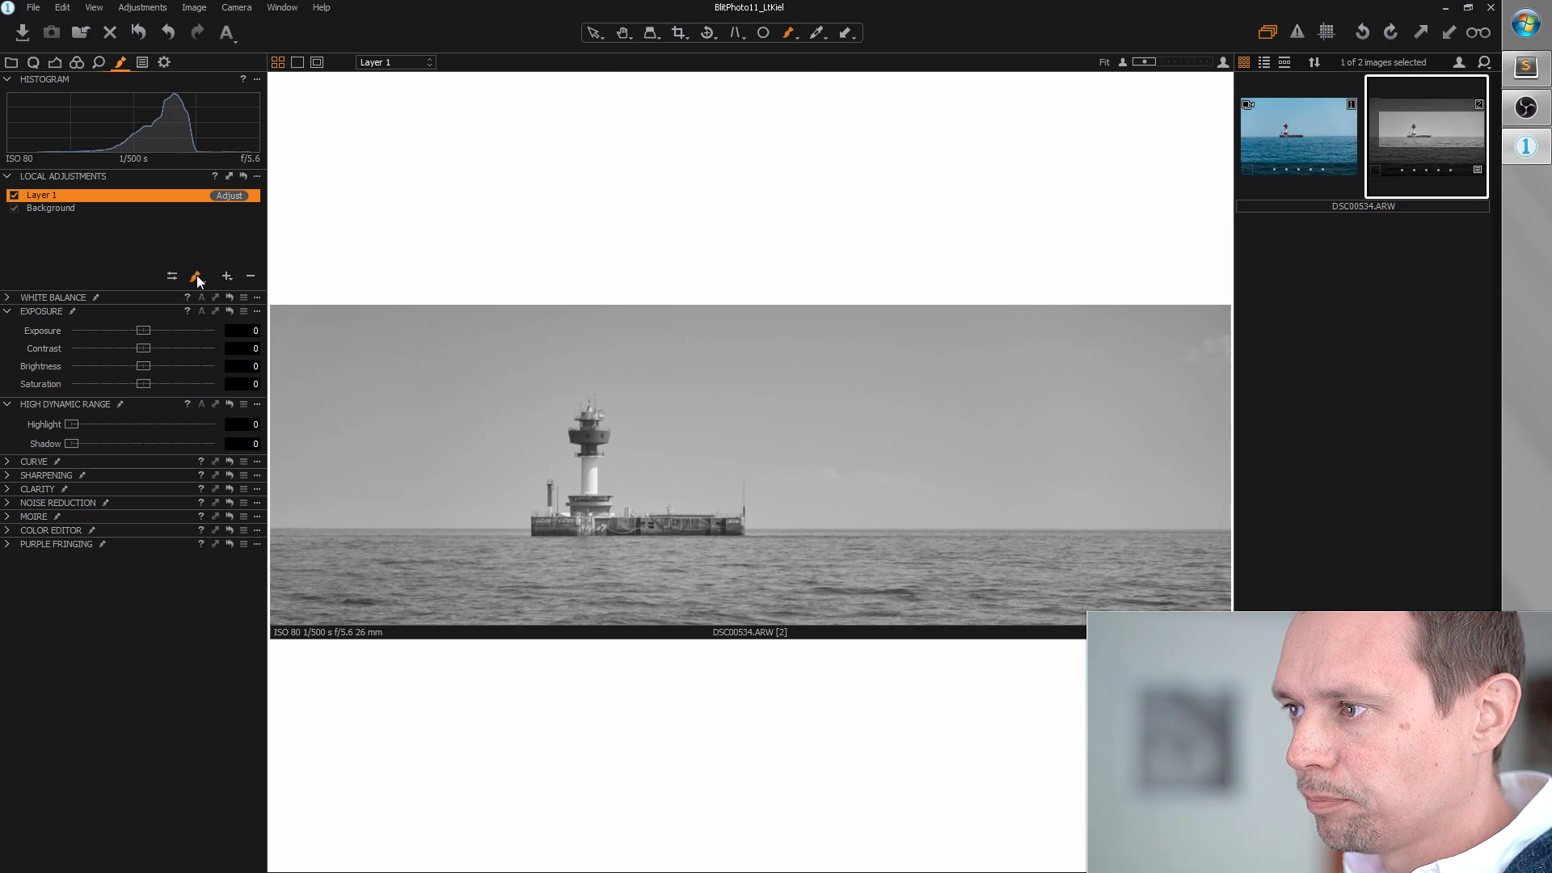
{"action": "left_click", "coordinate": [196, 275]}
{"action": "left_click", "coordinate": [356, 333]}
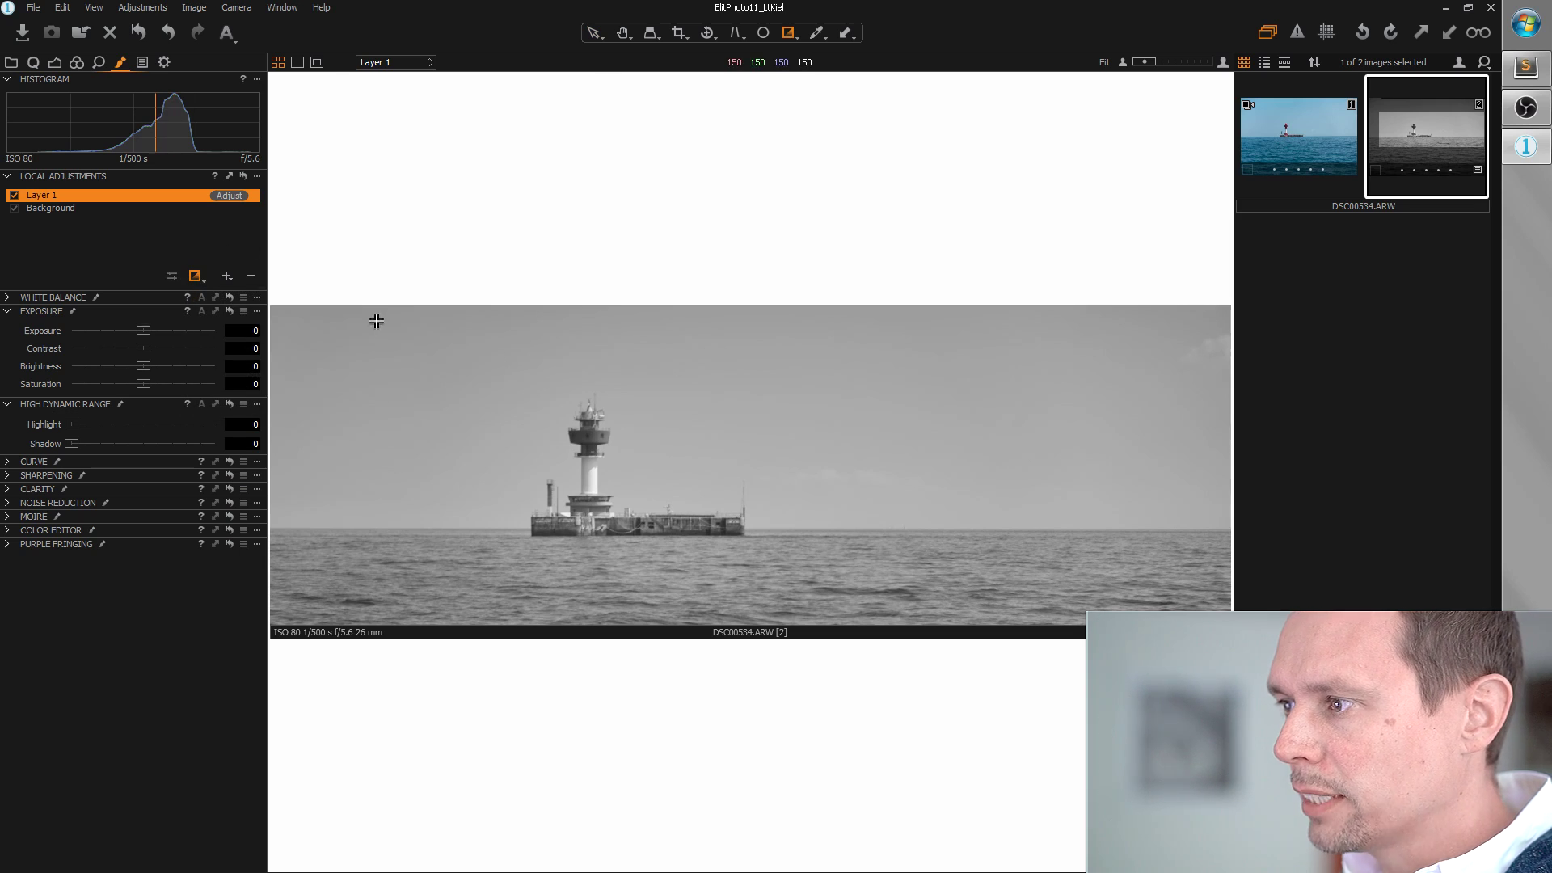
{"action": "left_click_drag", "start_coordinate": [371, 308], "coordinate": [384, 530]}
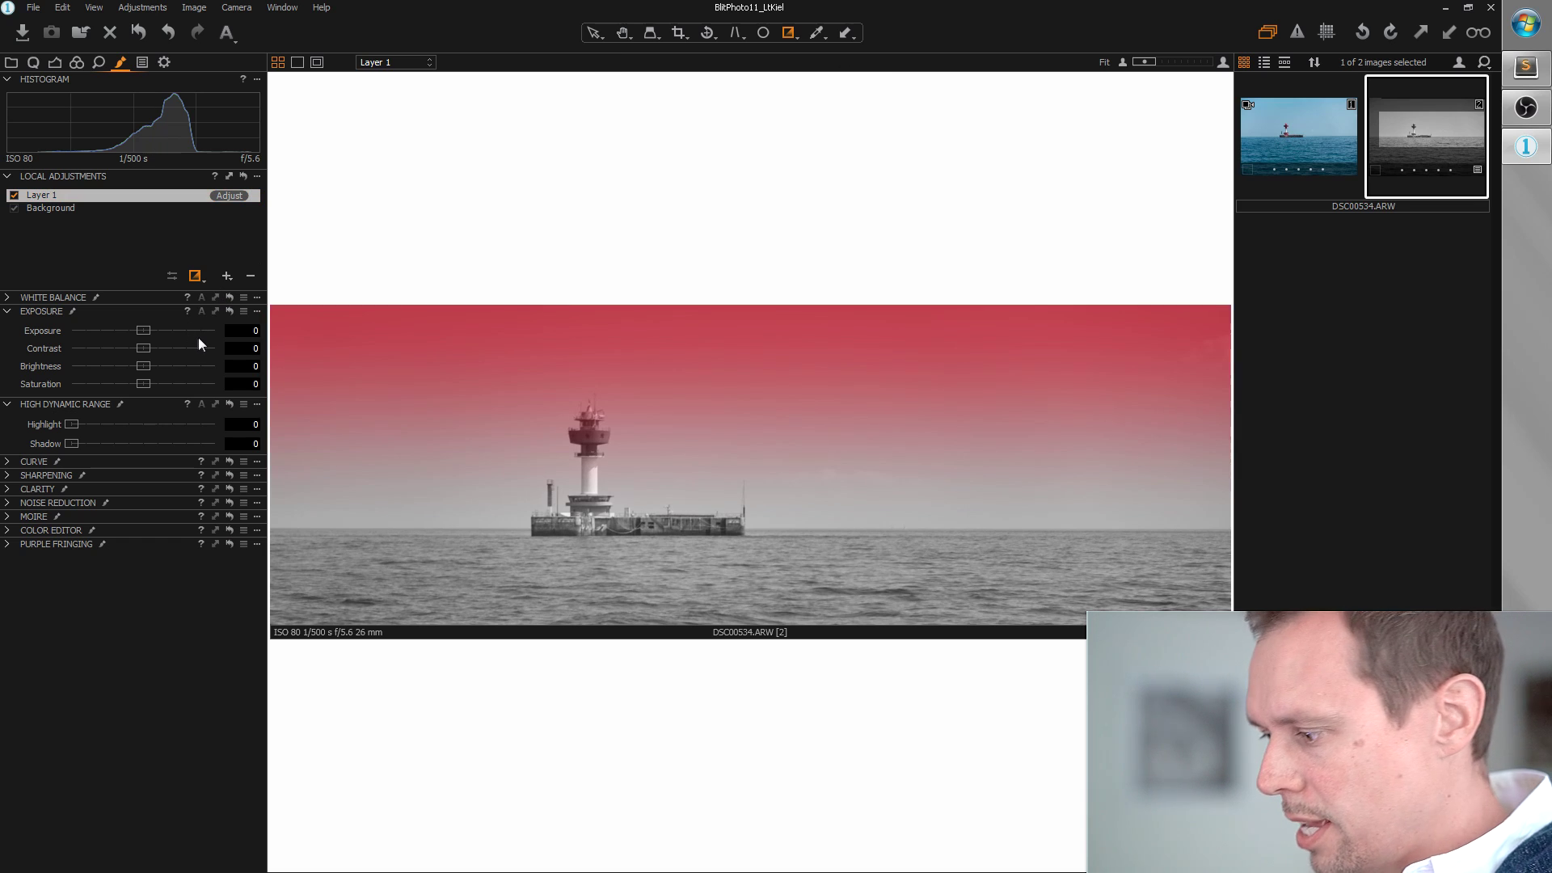
Step: Hide the sky mask overlay and darken the sky layer with brightness -50 and exposure -0,45
{"action": "key", "text": "m"}
{"action": "left_click_drag", "start_coordinate": [146, 367], "coordinate": [17, 368]}
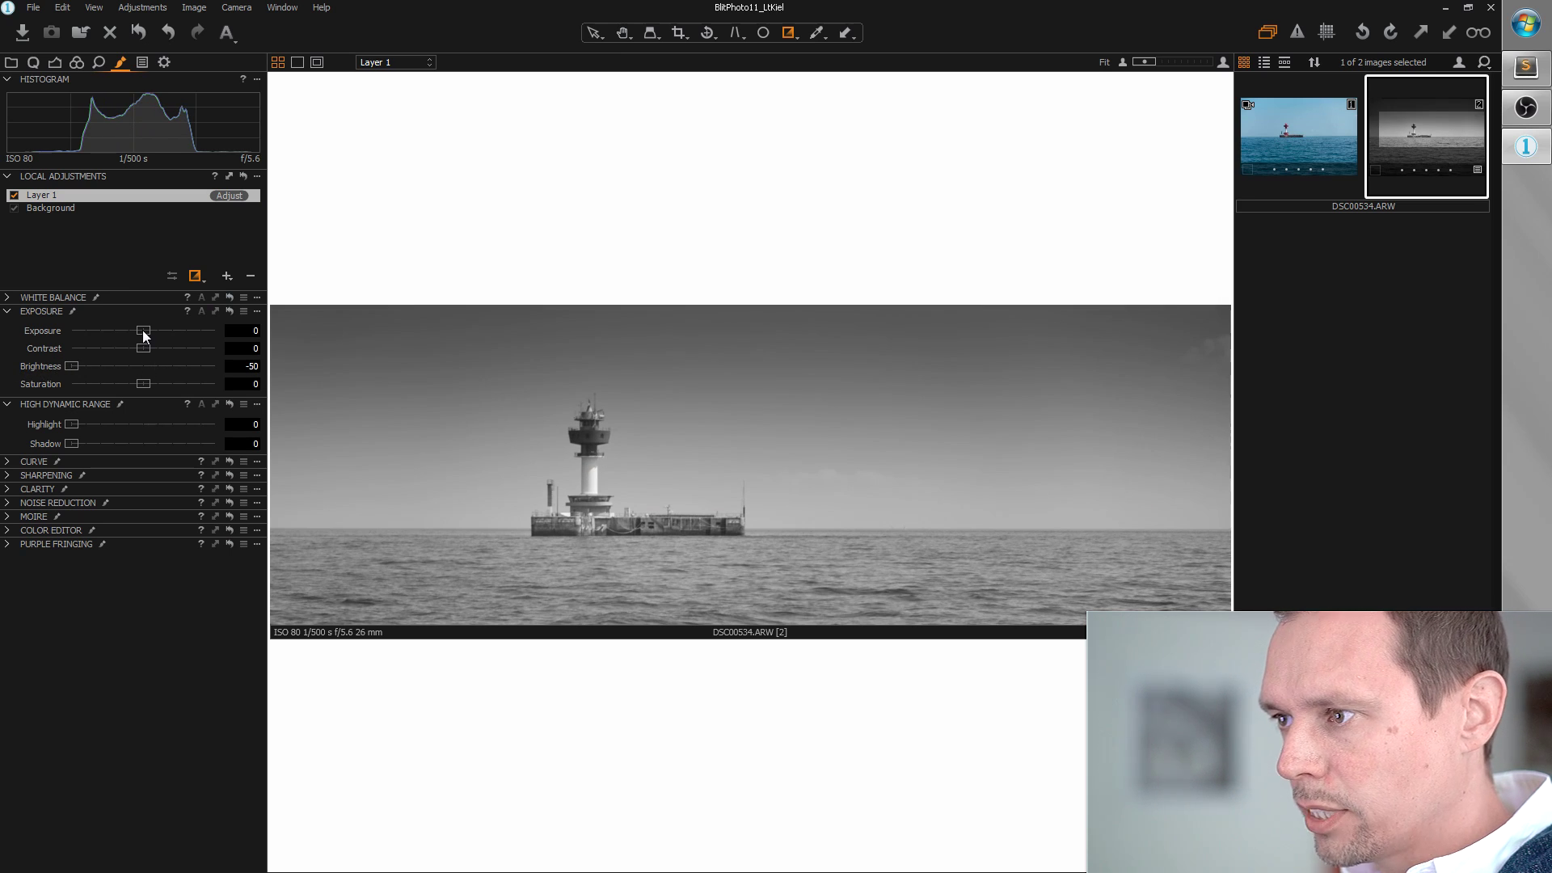
{"action": "left_click_drag", "start_coordinate": [143, 333], "coordinate": [135, 333]}
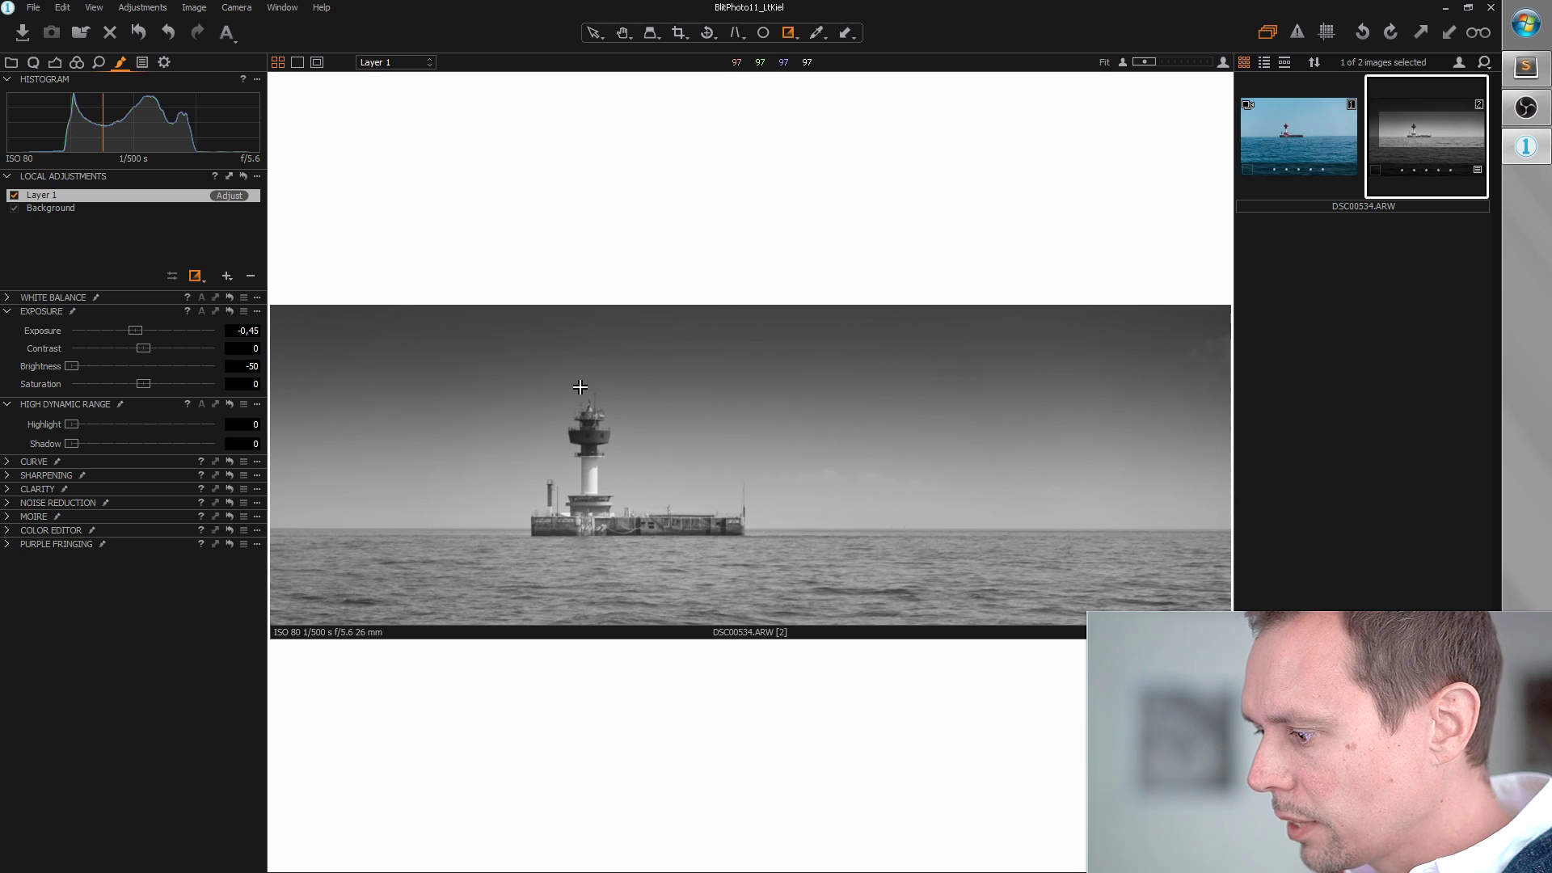
Step: Add a layer with a gradient mask fading from the lower image edge up to the horizon, and set brightness to -25
{"action": "left_click", "coordinate": [224, 276]}
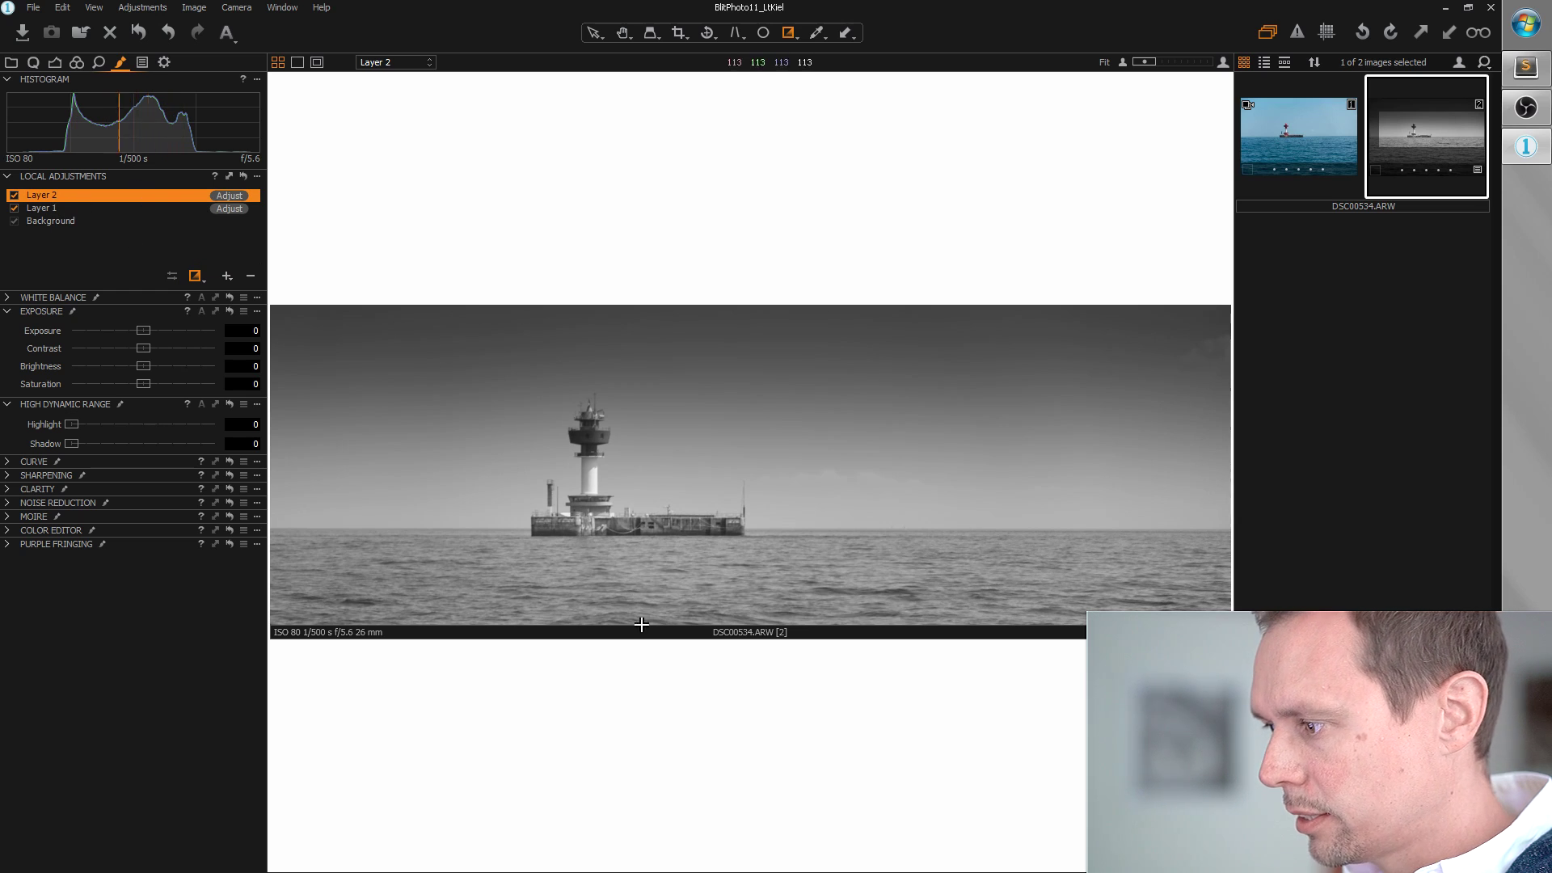
{"action": "left_click_drag", "start_coordinate": [657, 622], "coordinate": [669, 539]}
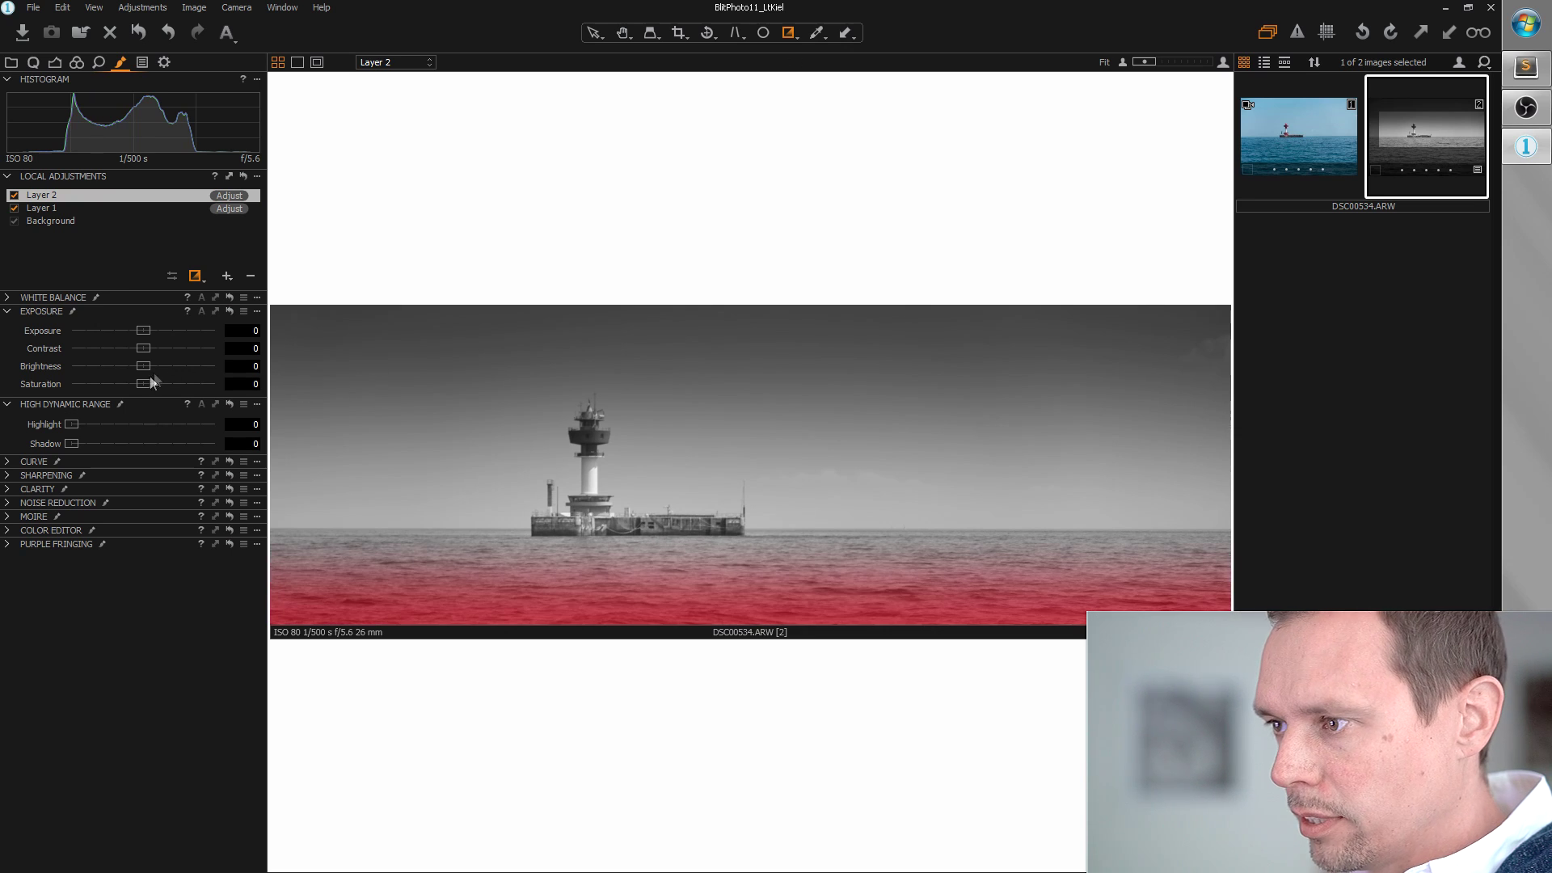
{"action": "left_click_drag", "start_coordinate": [140, 368], "coordinate": [107, 370]}
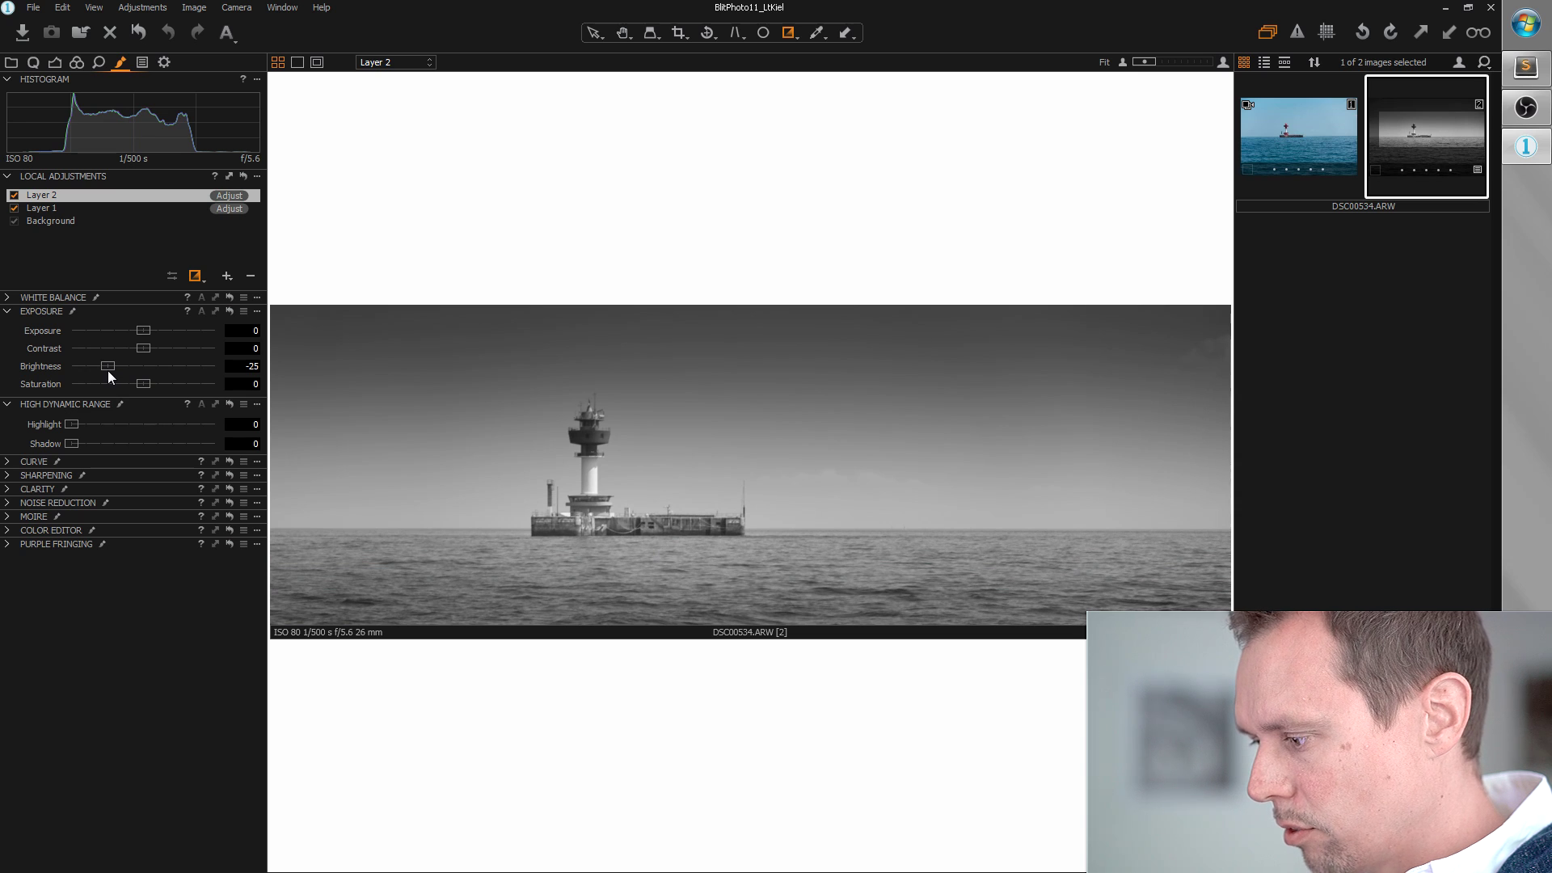
{"action": "left_click", "coordinate": [125, 231]}
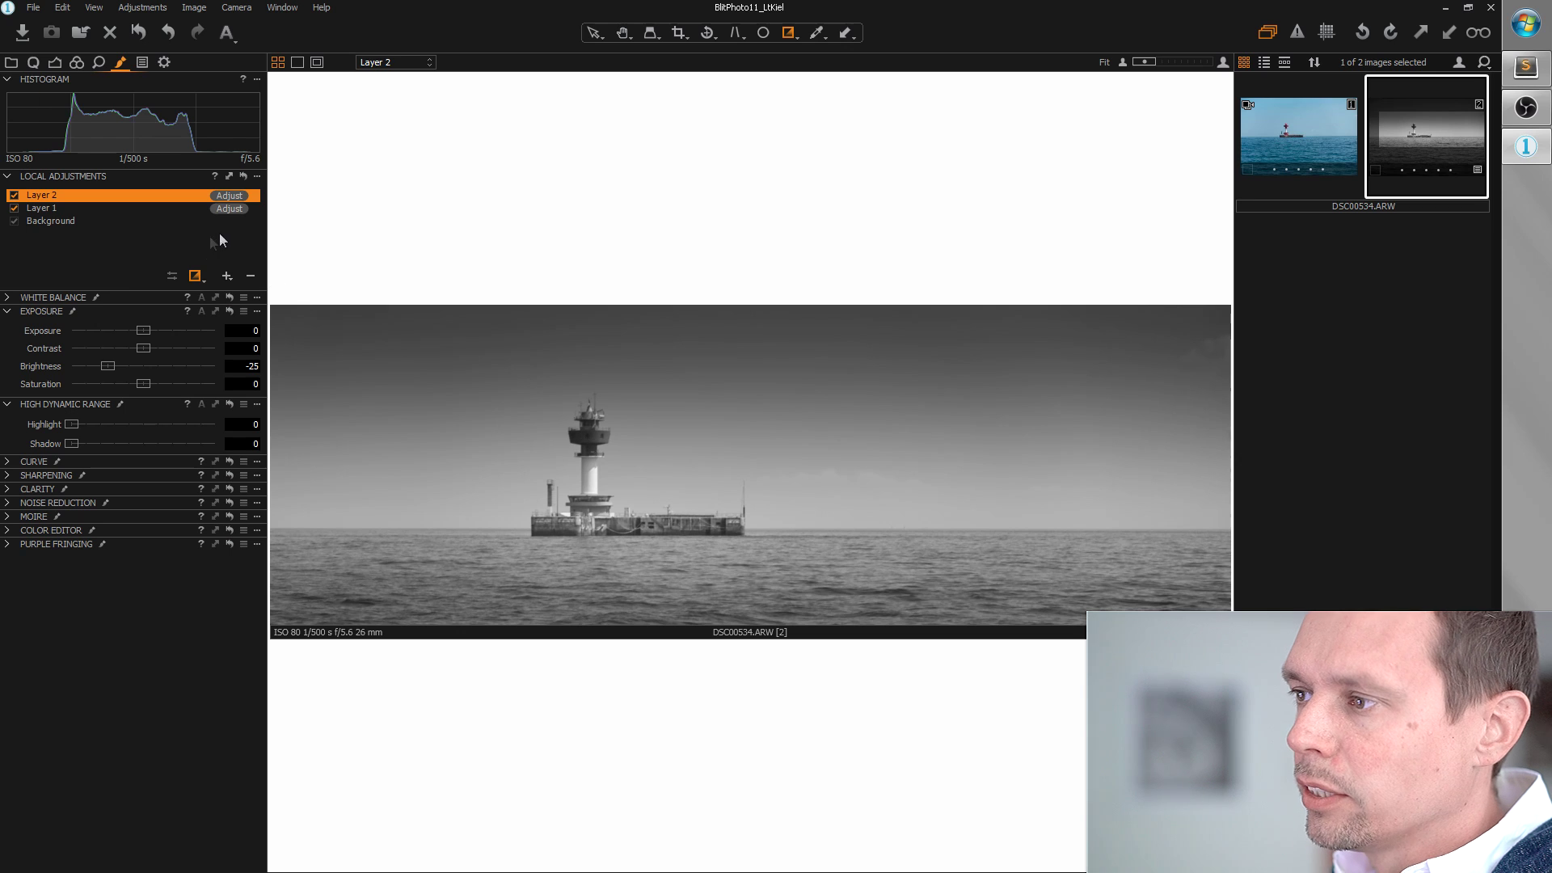
Step: Add a third adjustment layer with a brush-drawn mask and set its exposure to 1,03
{"action": "left_click", "coordinate": [227, 275]}
{"action": "key", "text": "Return"}
{"action": "left_click", "coordinate": [197, 278]}
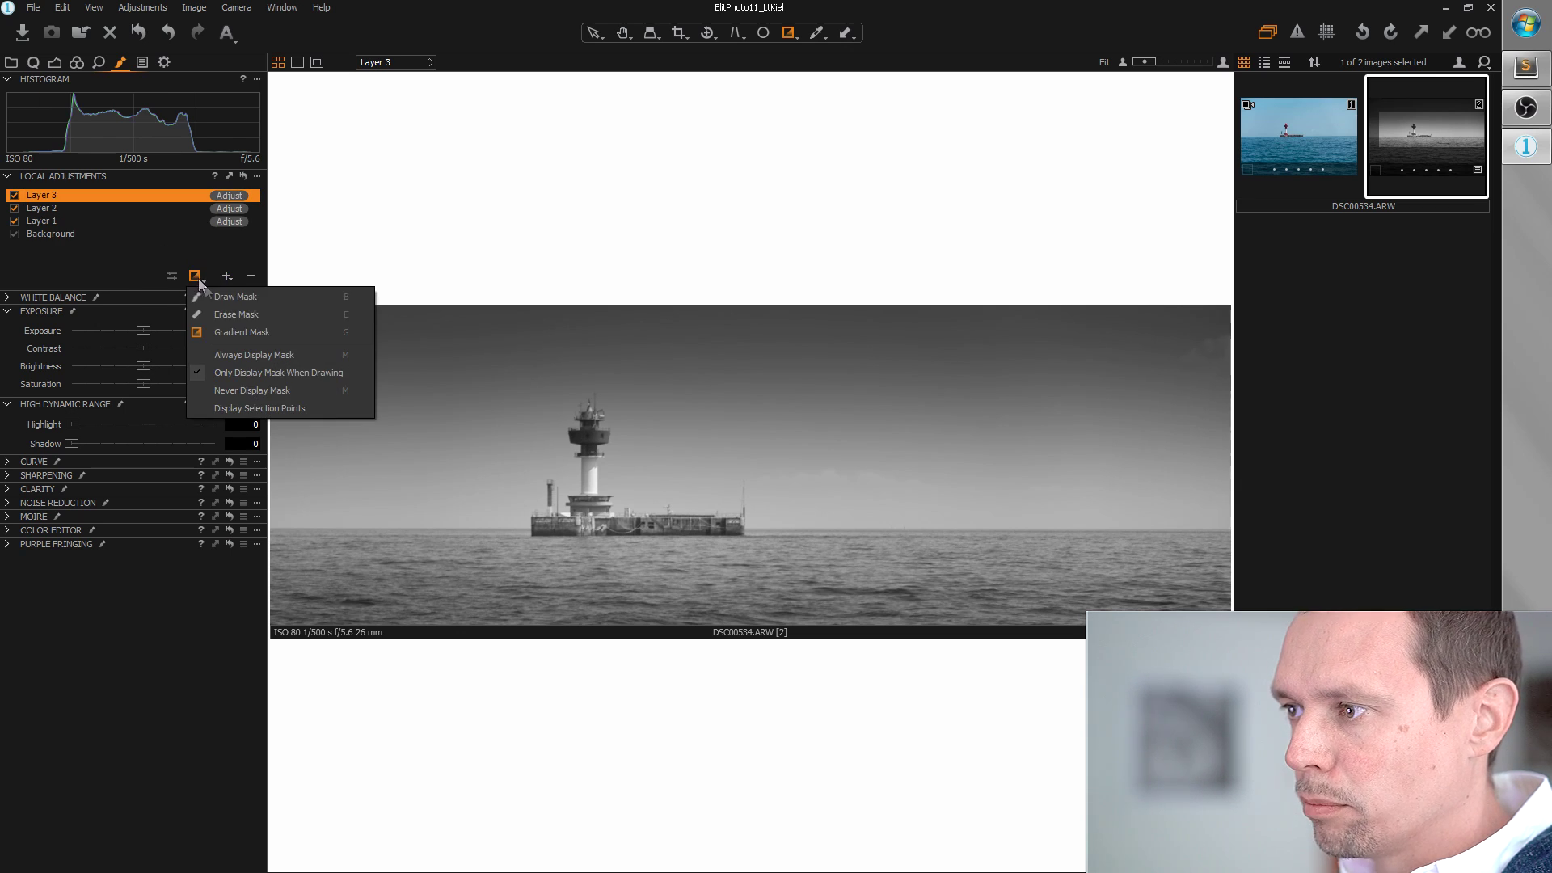
{"action": "left_click", "coordinate": [236, 297]}
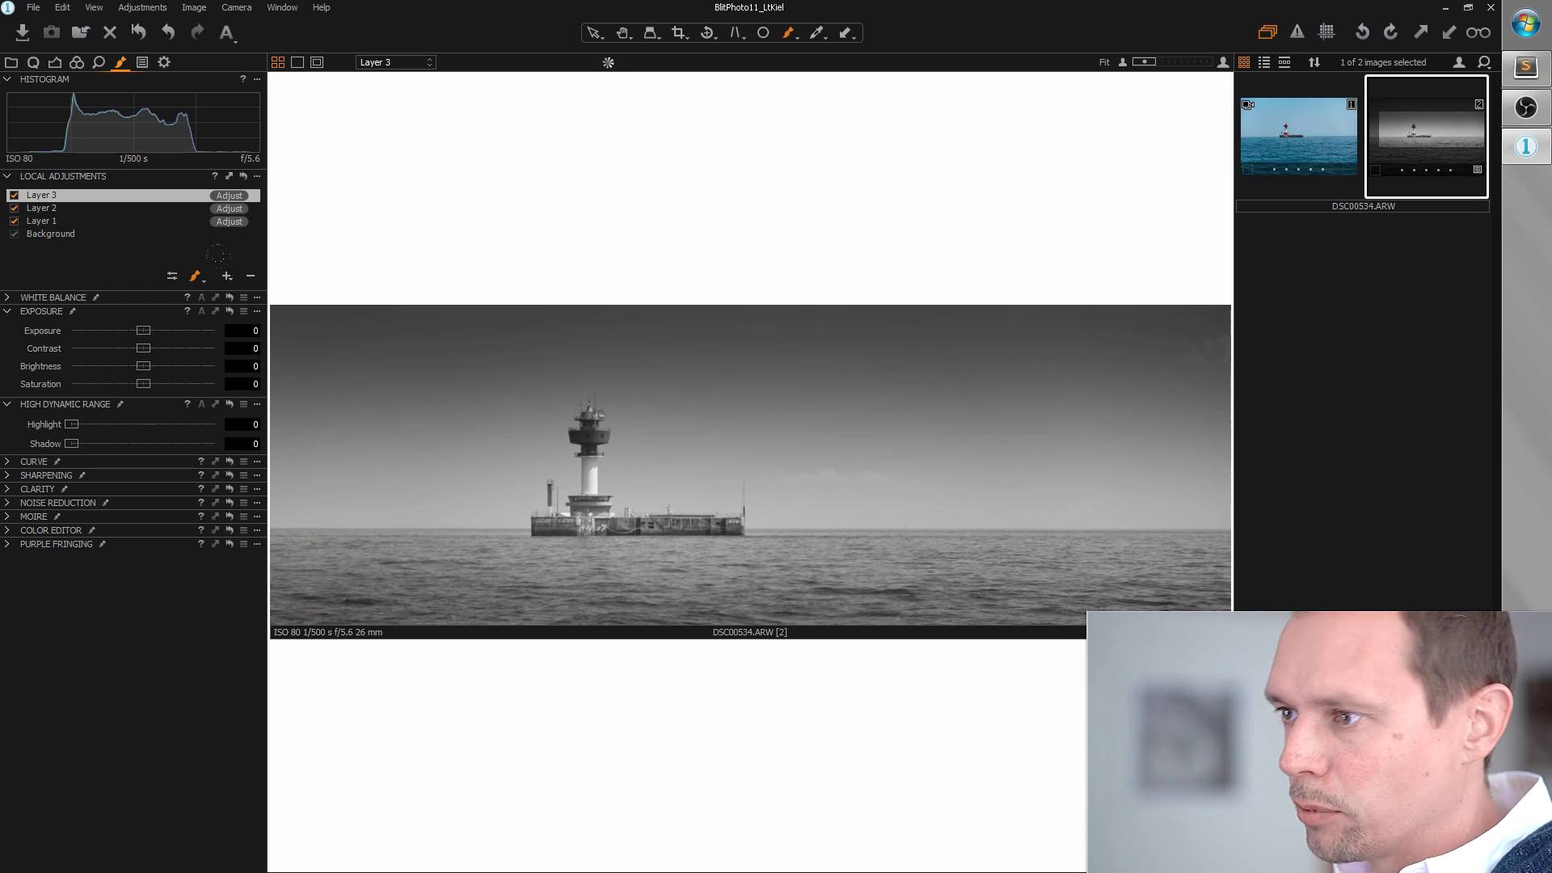
{"action": "left_click_drag", "start_coordinate": [143, 330], "coordinate": [161, 329]}
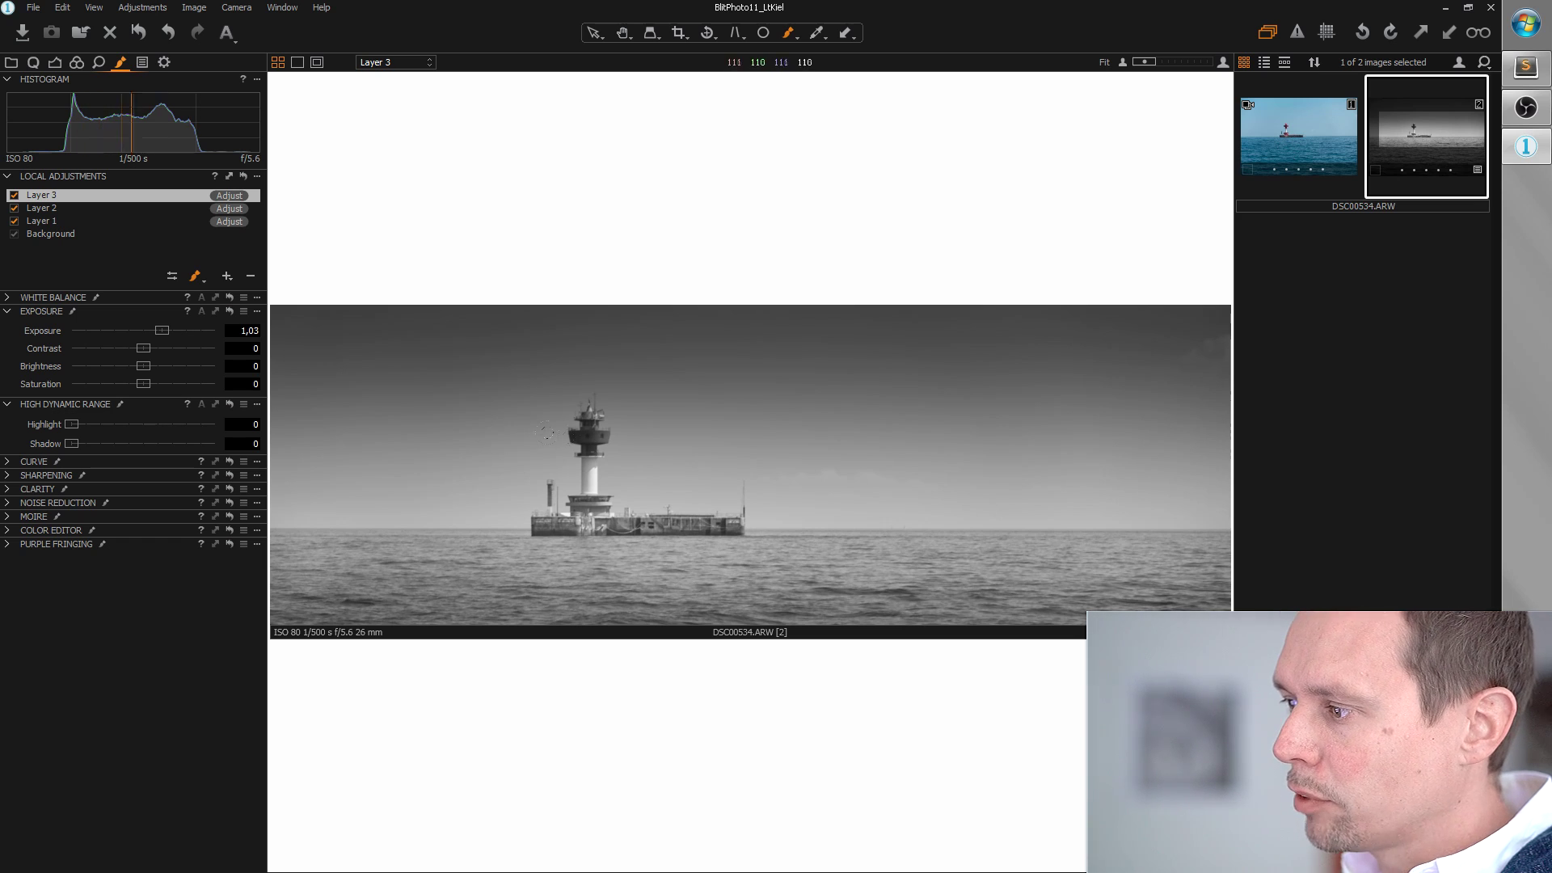
Step: Add a fourth brush-masked adjustment layer and set its exposure to 1,08
{"action": "left_click", "coordinate": [227, 278]}
{"action": "left_click", "coordinate": [153, 257]}
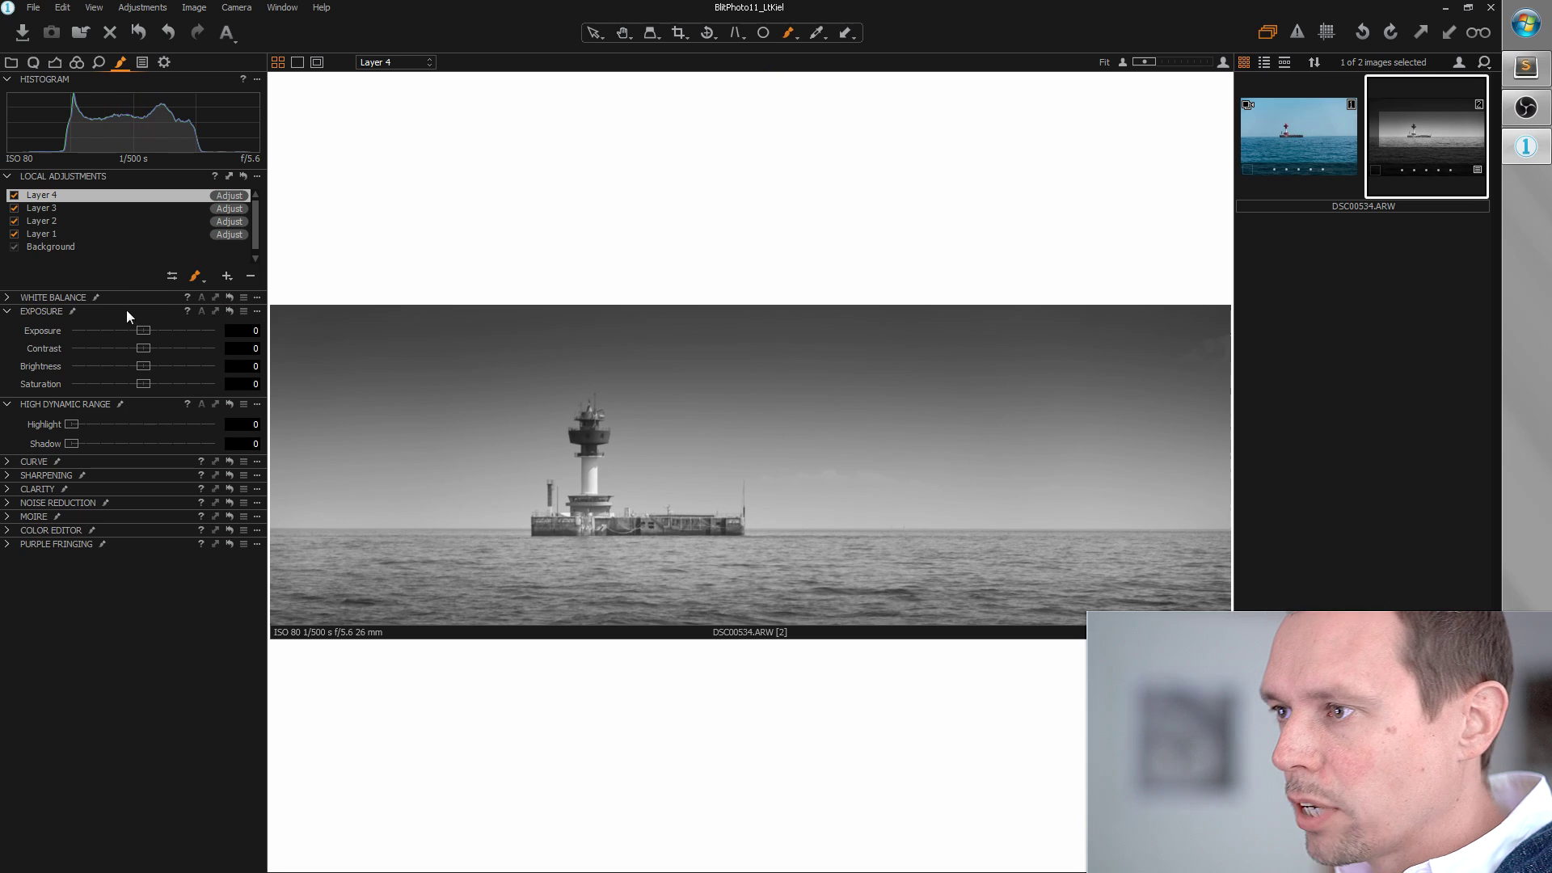
{"action": "left_click_drag", "start_coordinate": [143, 331], "coordinate": [161, 331]}
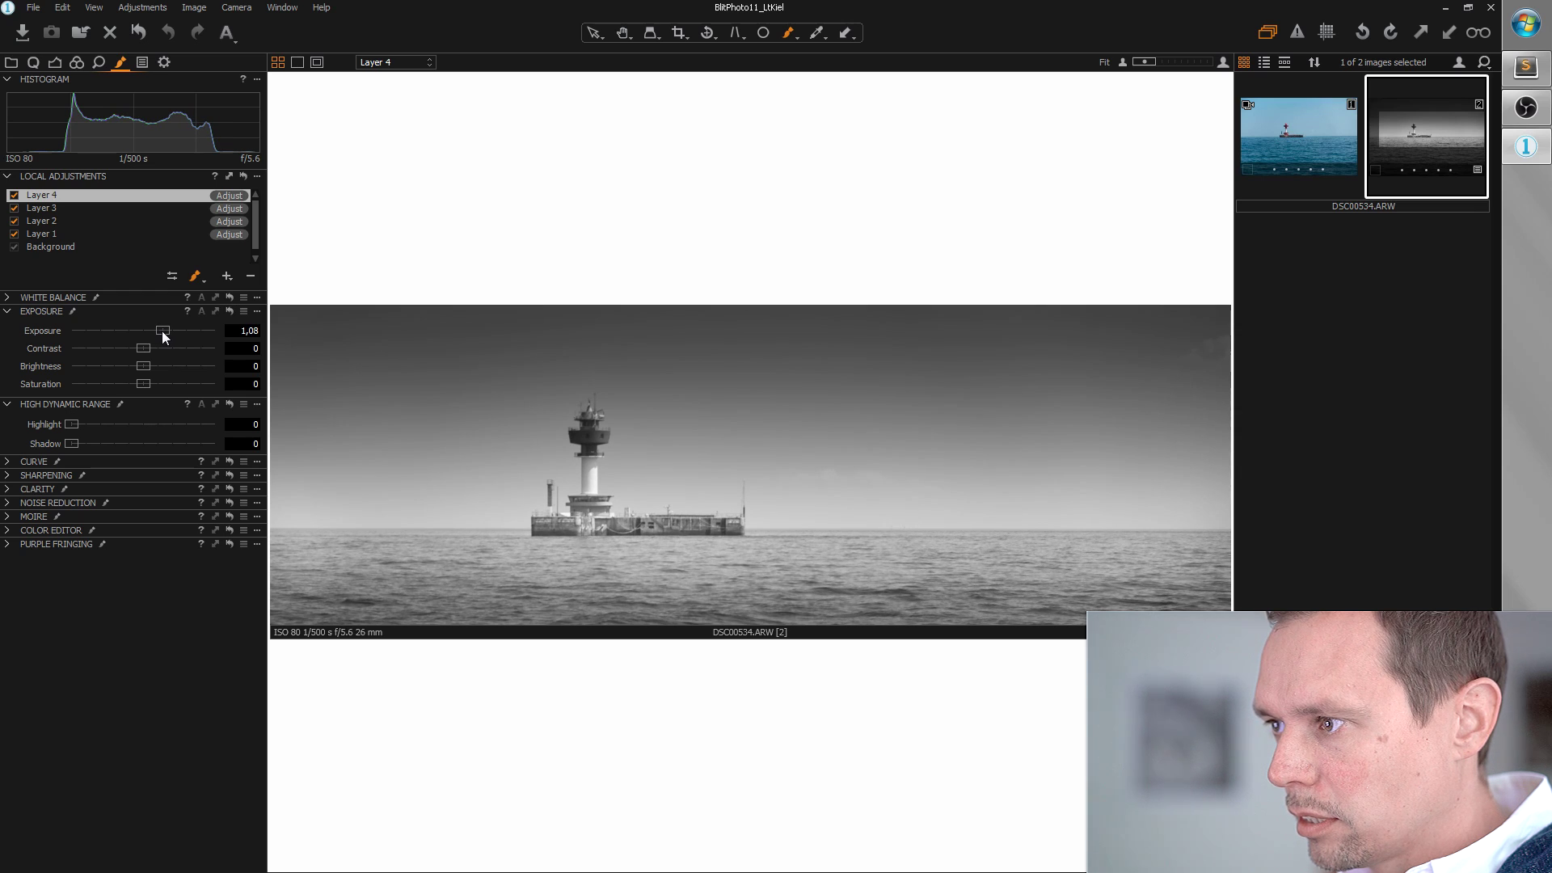
Step: Reset the exposure of Layer 3, then set its brightness to 50 and exposure to 0,36
{"action": "left_click", "coordinate": [81, 207]}
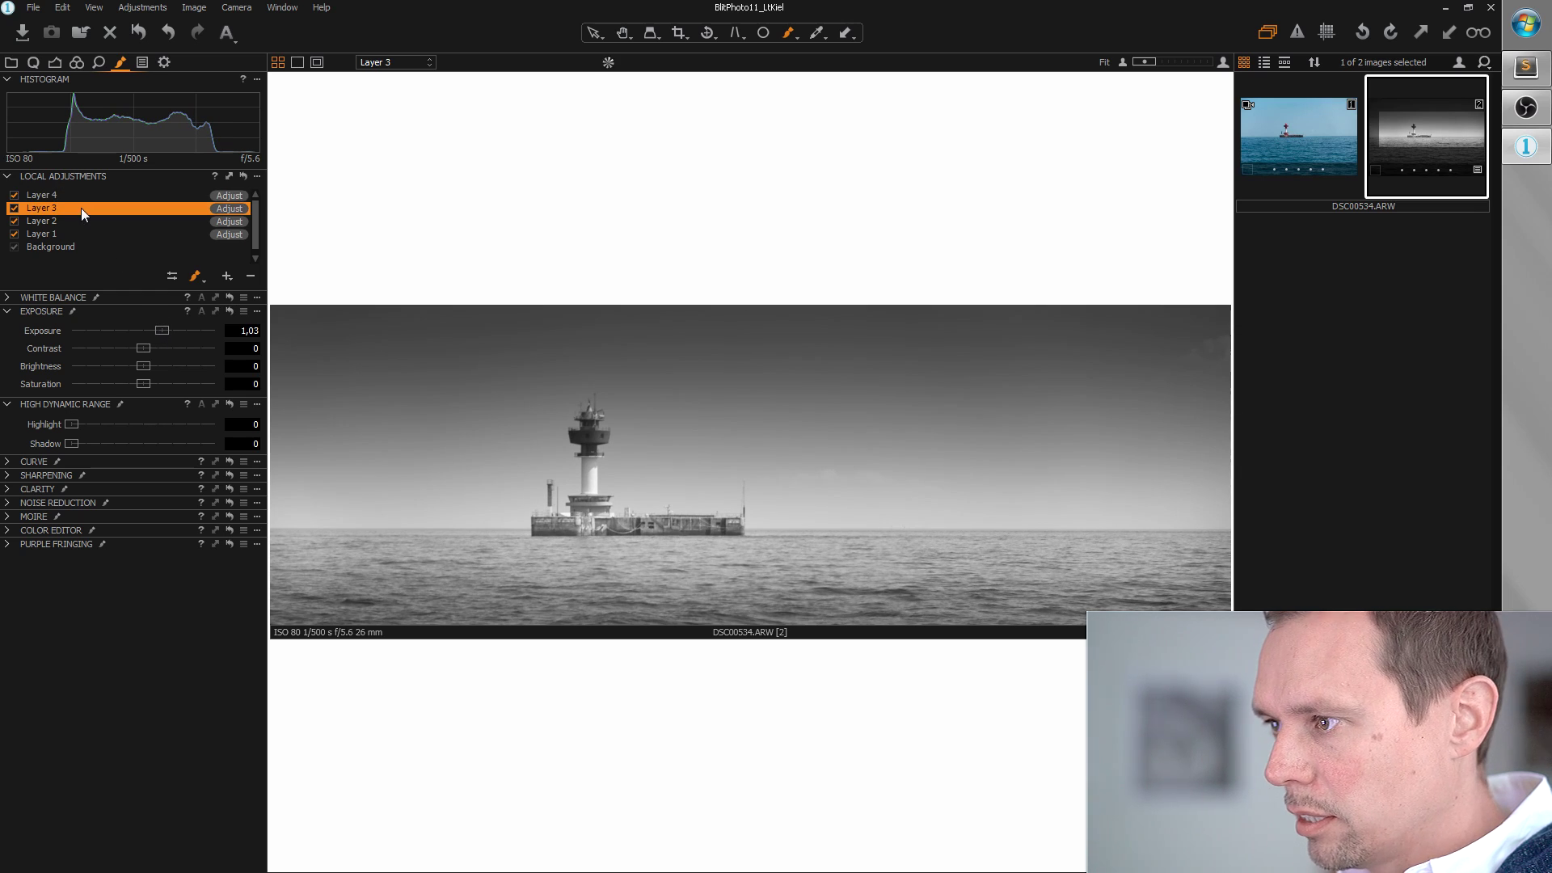
{"action": "double_click", "coordinate": [159, 331]}
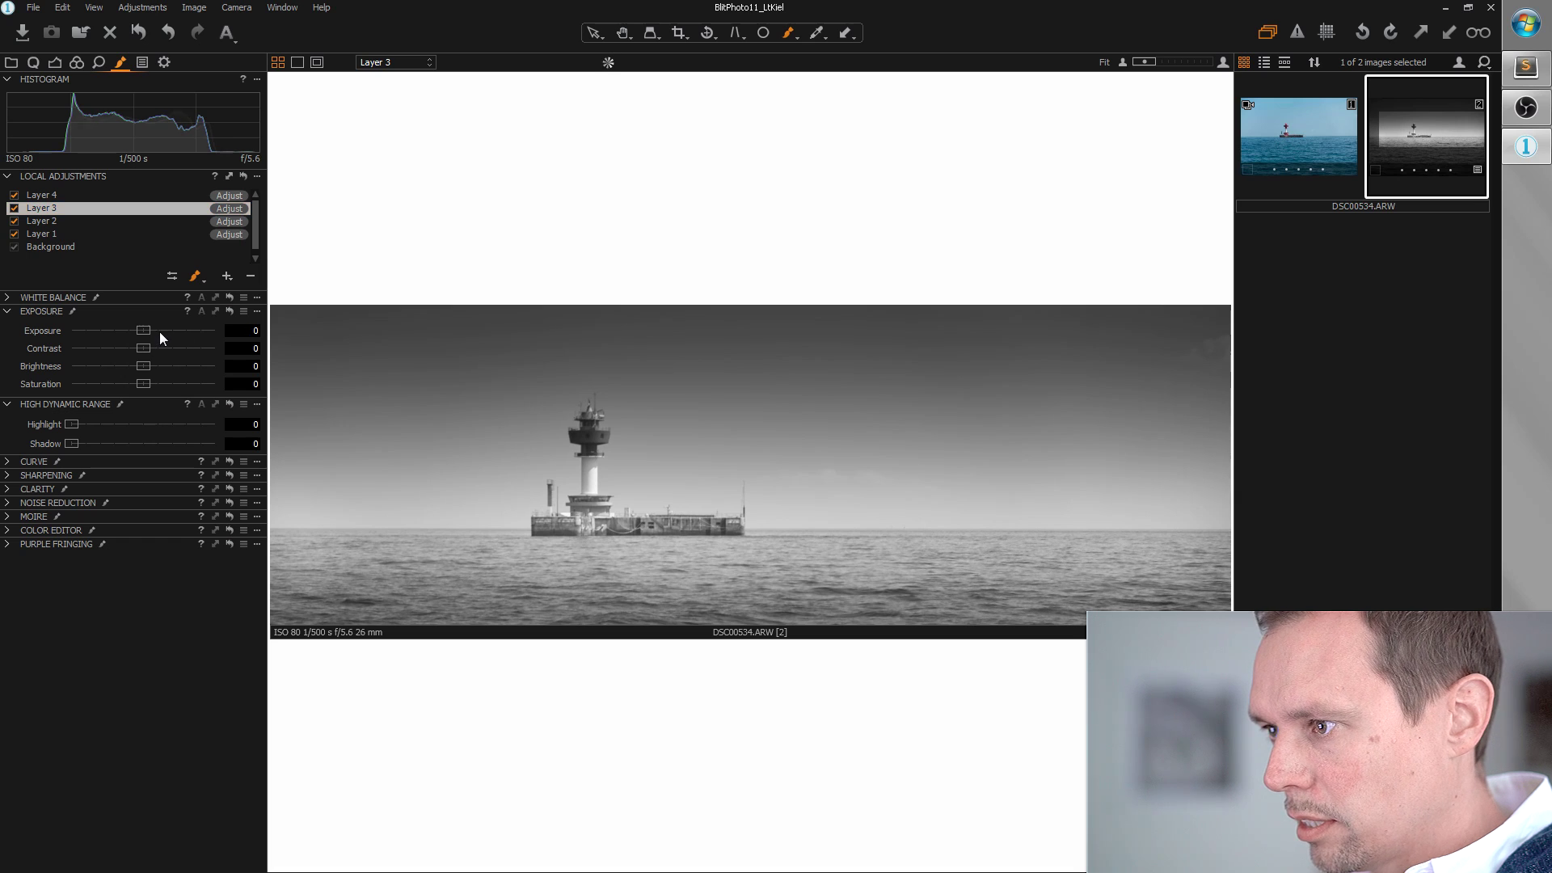
{"action": "left_click_drag", "start_coordinate": [147, 367], "coordinate": [250, 375]}
{"action": "left_click_drag", "start_coordinate": [142, 333], "coordinate": [153, 335]}
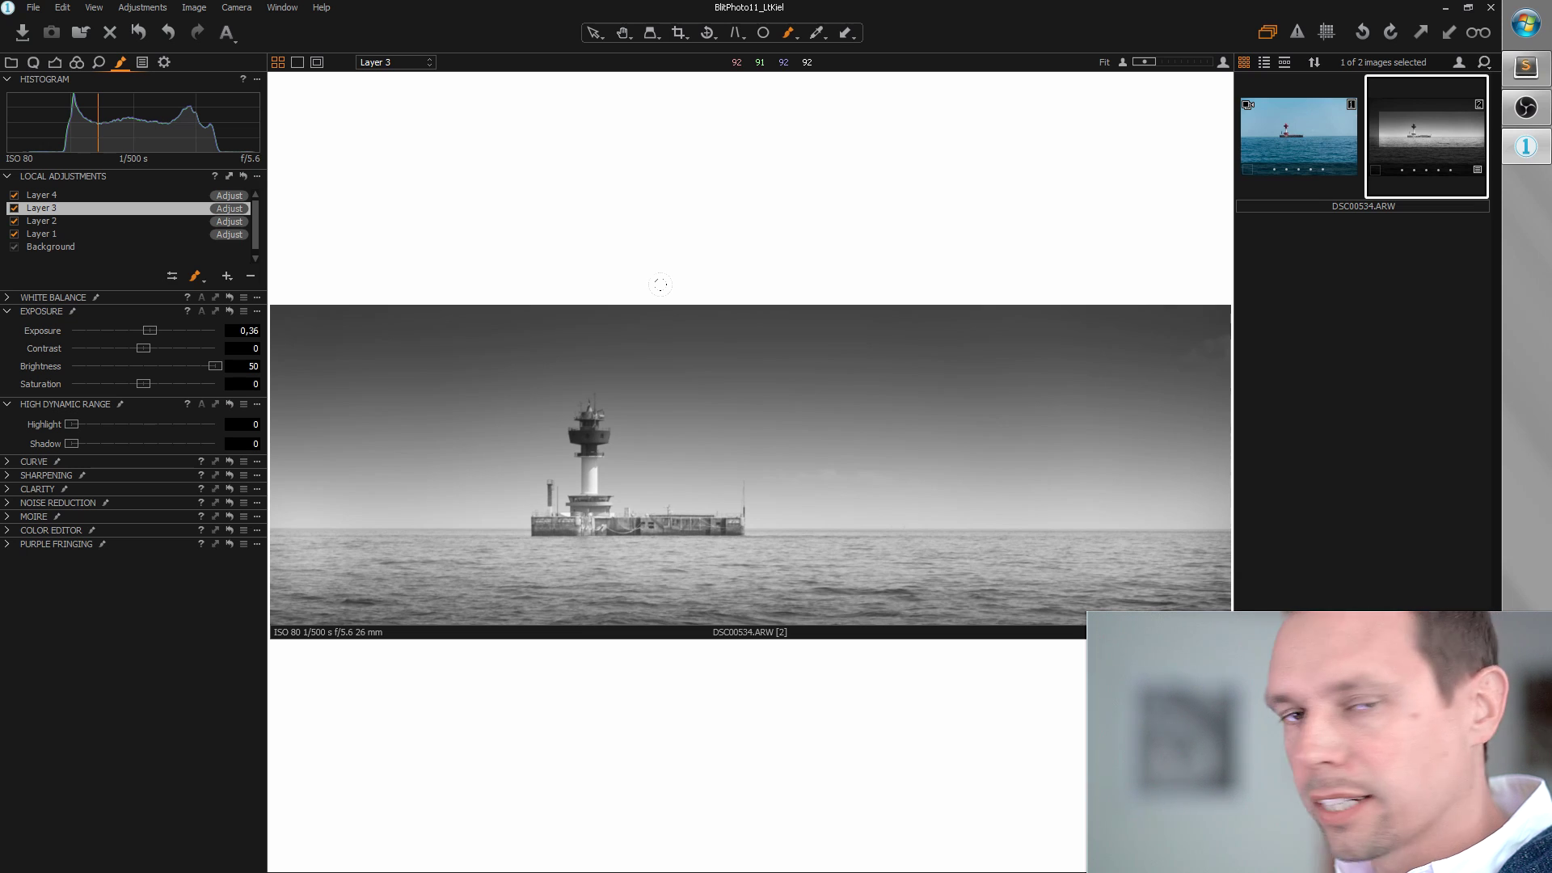
Step: Restore the photo's color with saturation -10 and cool the white balance to 5009 Kelvin
{"action": "left_click", "coordinate": [34, 63]}
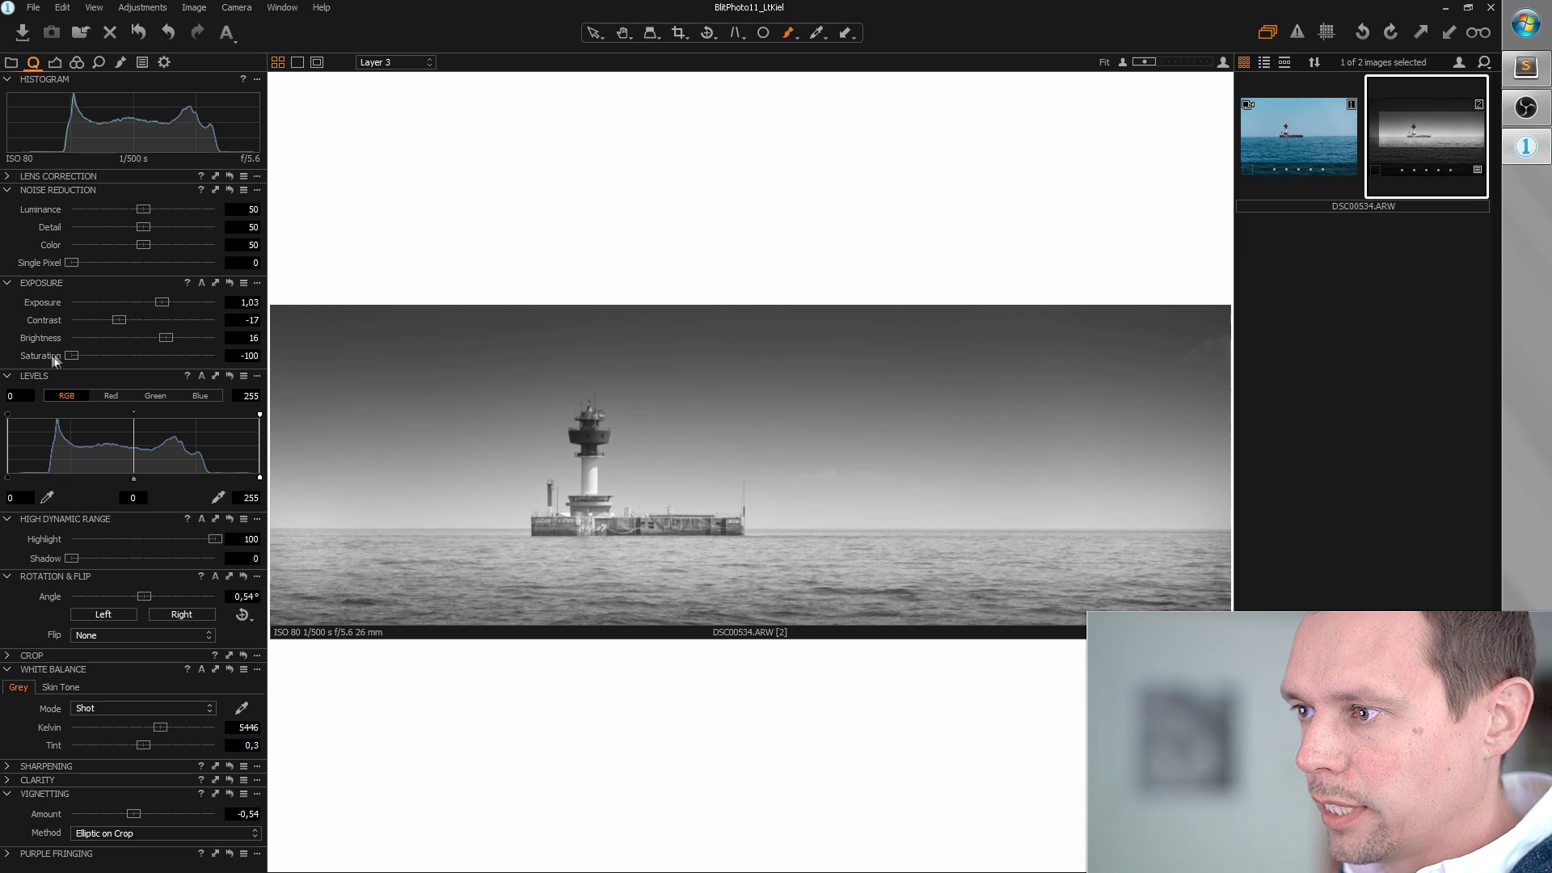
{"action": "left_click_drag", "start_coordinate": [70, 357], "coordinate": [144, 357]}
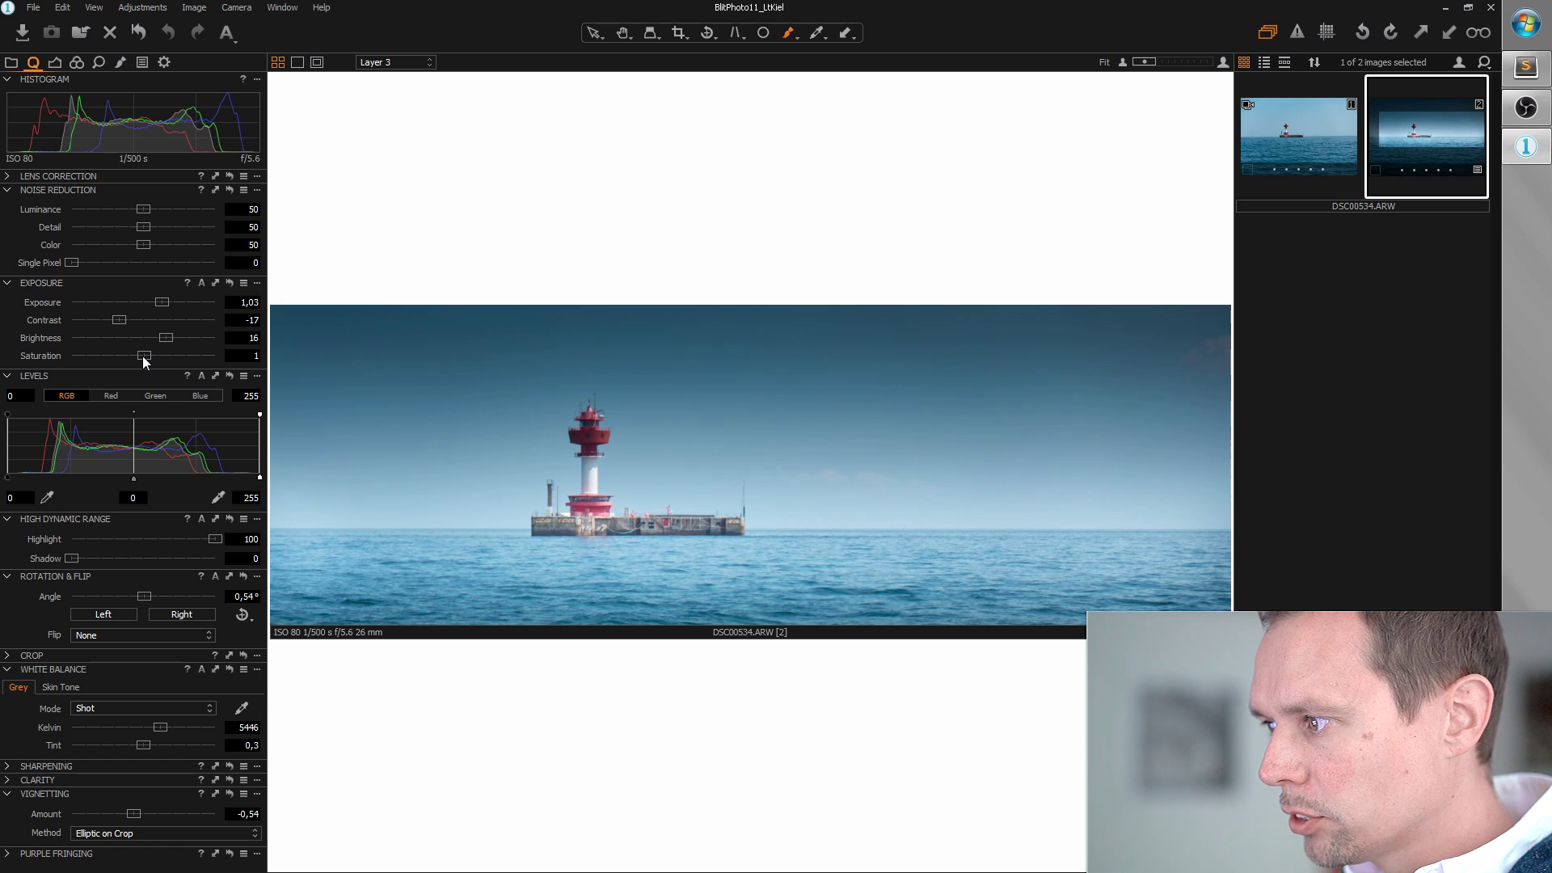
{"action": "left_click_drag", "start_coordinate": [144, 357], "coordinate": [134, 358]}
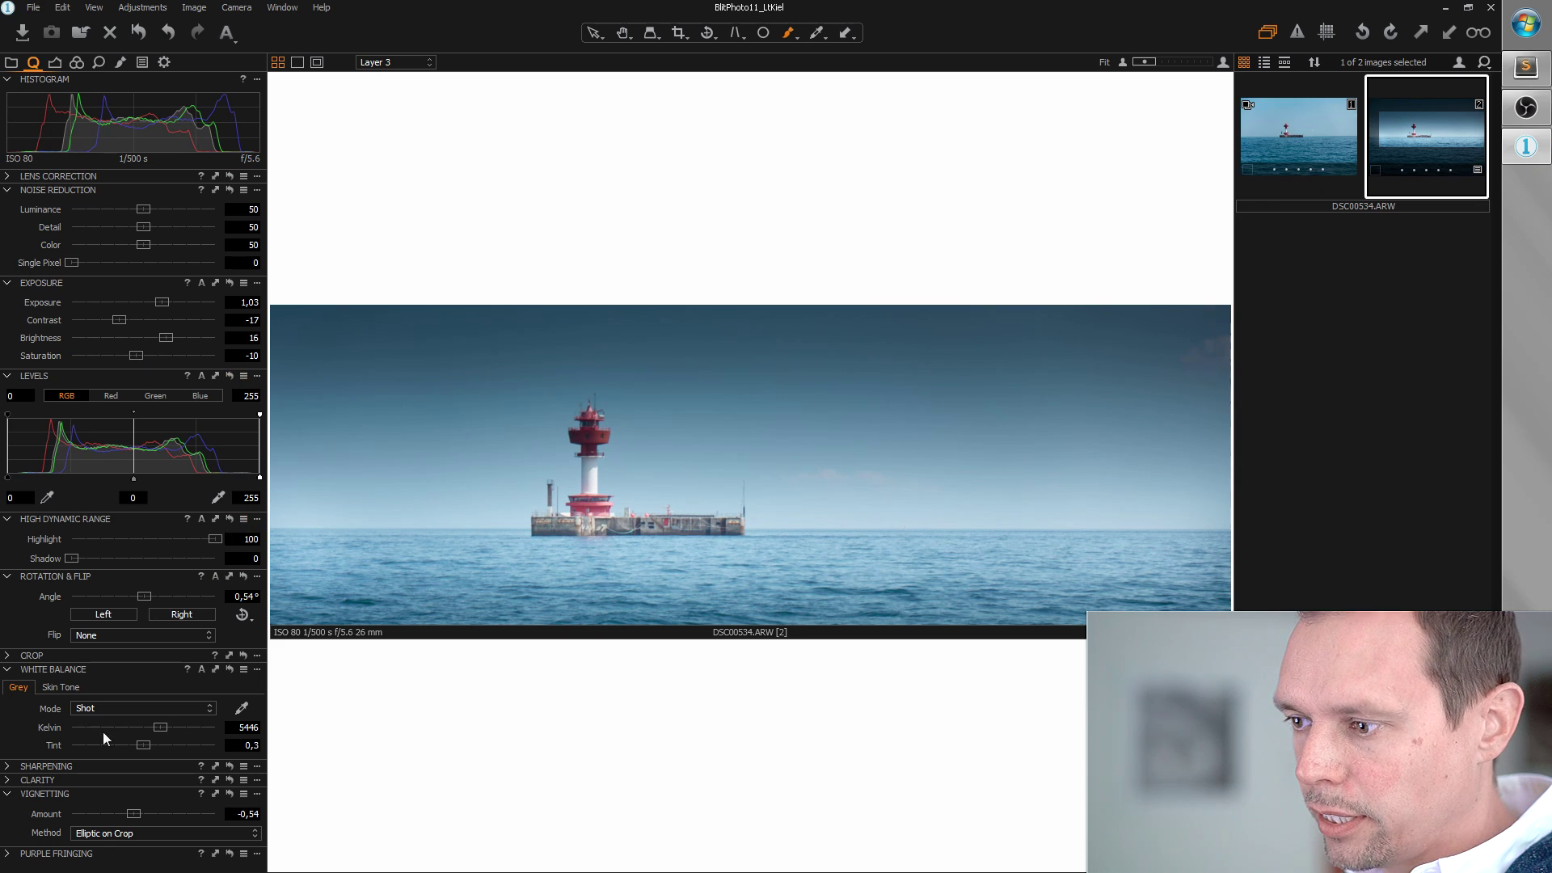
{"action": "left_click_drag", "start_coordinate": [161, 730], "coordinate": [153, 733]}
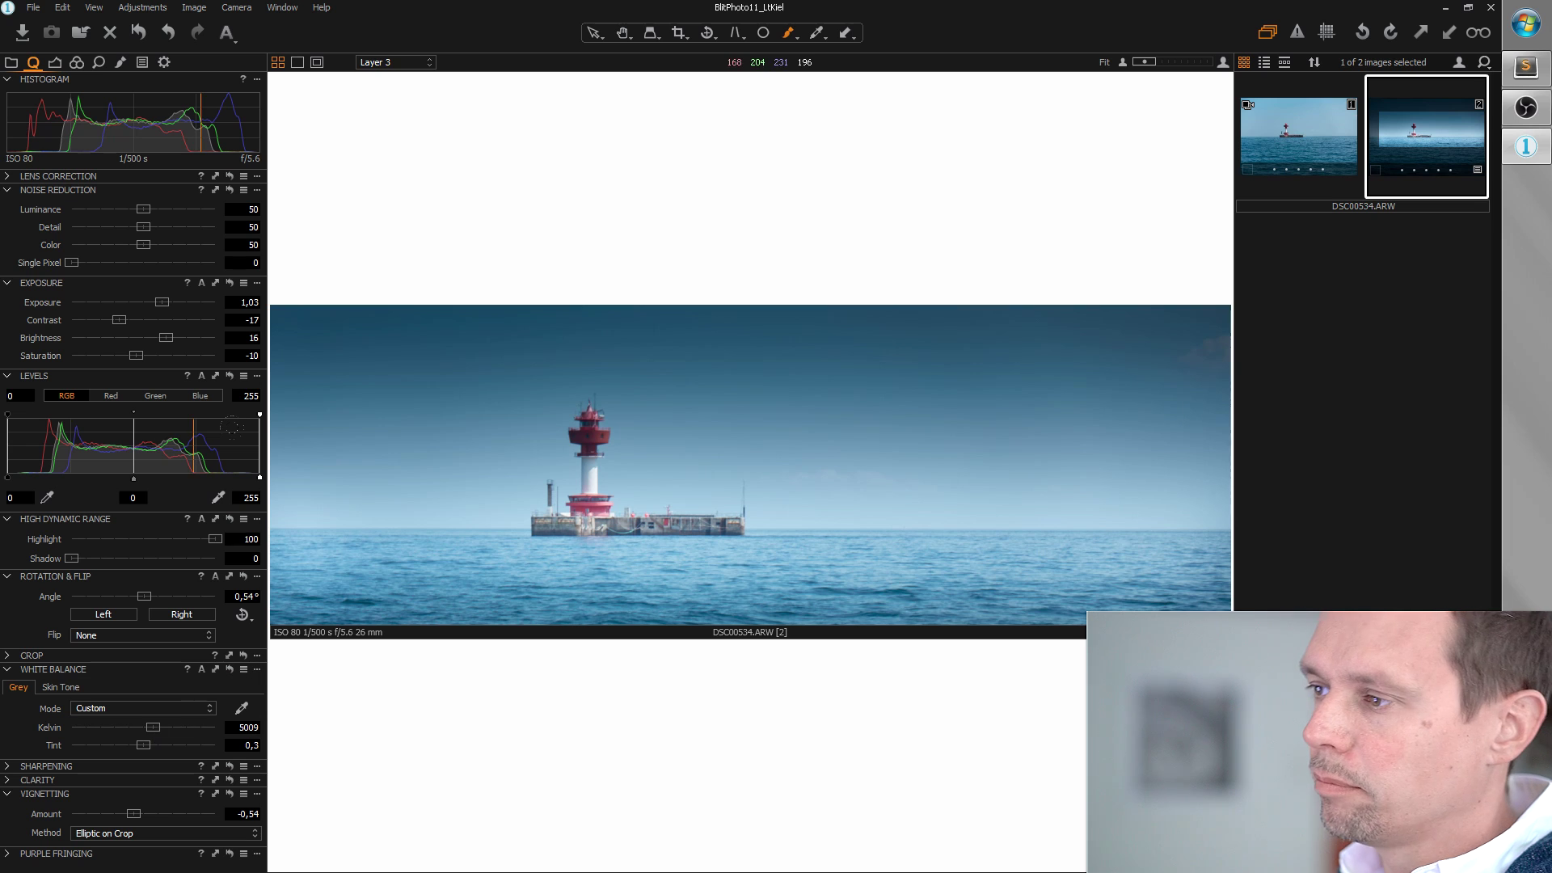
Step: Tint the midtones toward blue in the color balance and strengthen the tint to about mid-range saturation
{"action": "left_click", "coordinate": [76, 62]}
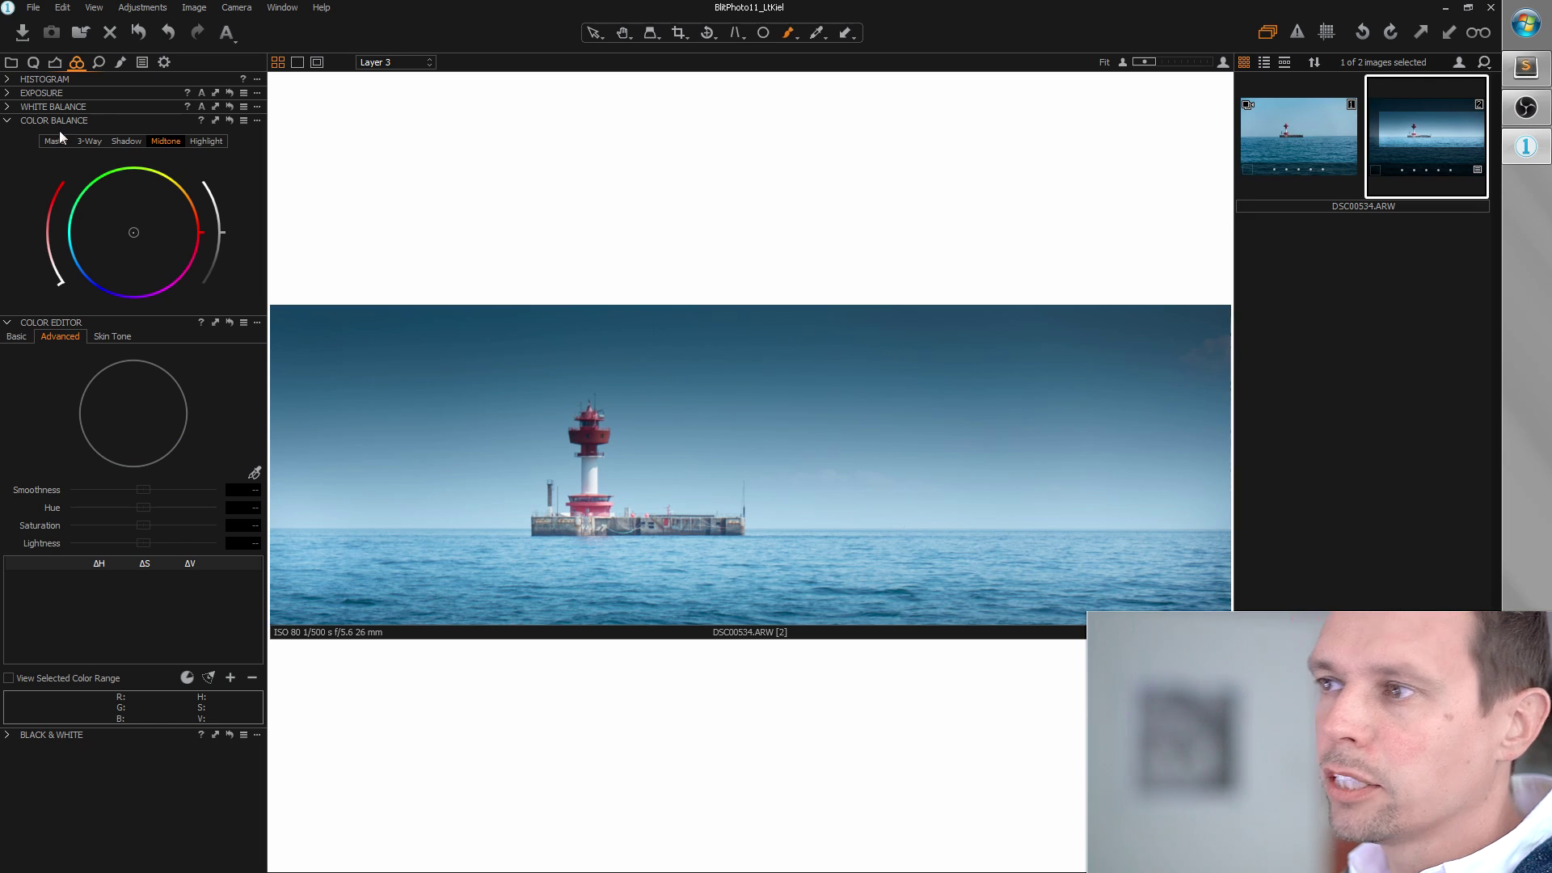
{"action": "left_click_drag", "start_coordinate": [133, 234], "coordinate": [127, 243]}
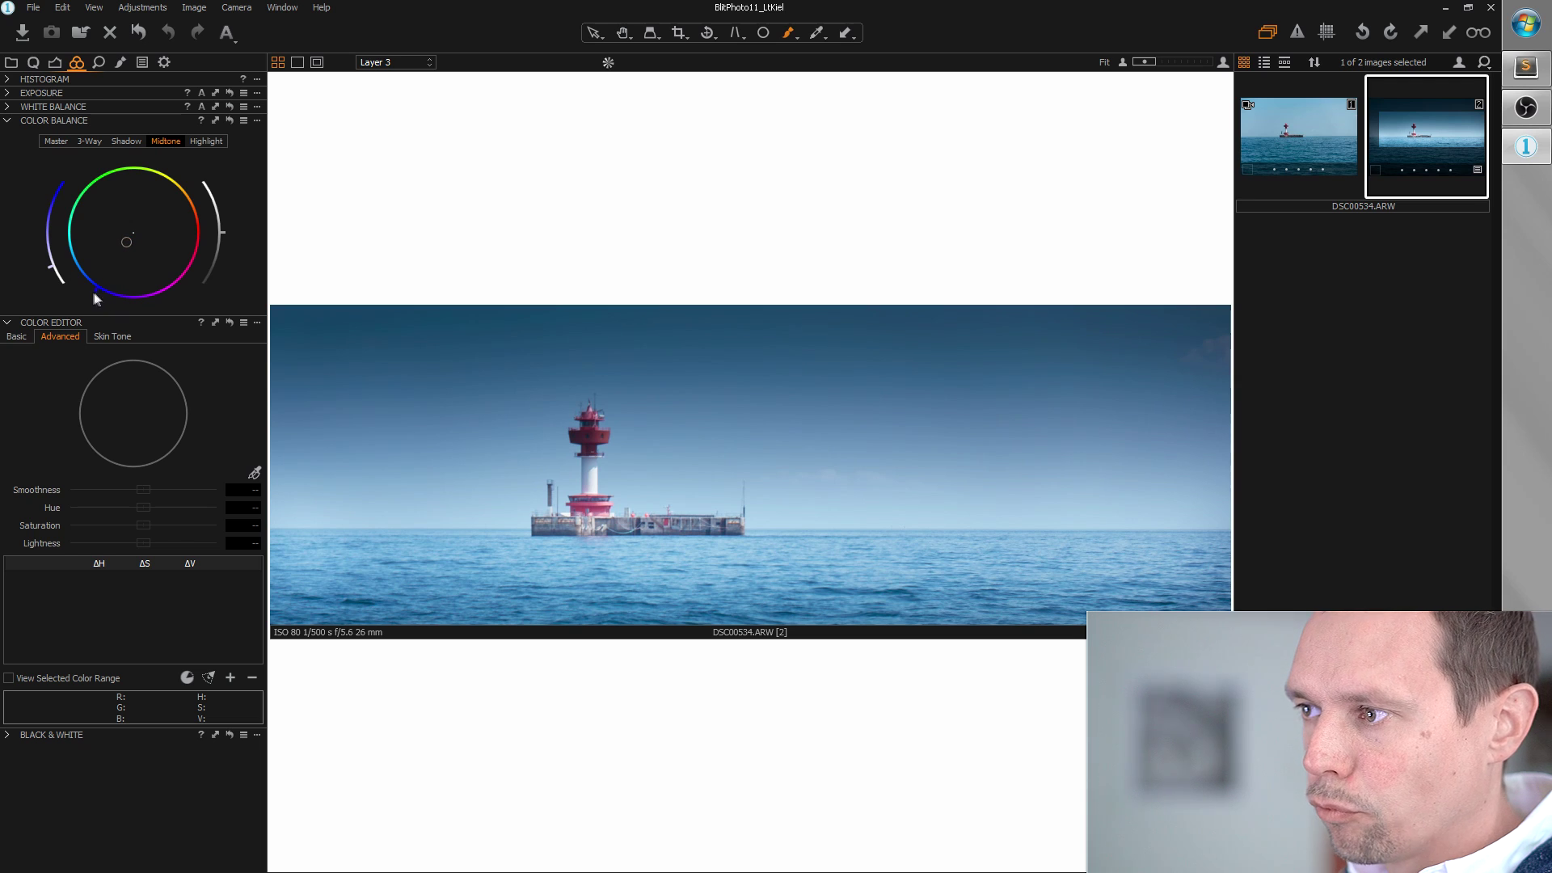
{"action": "left_click_drag", "start_coordinate": [51, 266], "coordinate": [35, 237]}
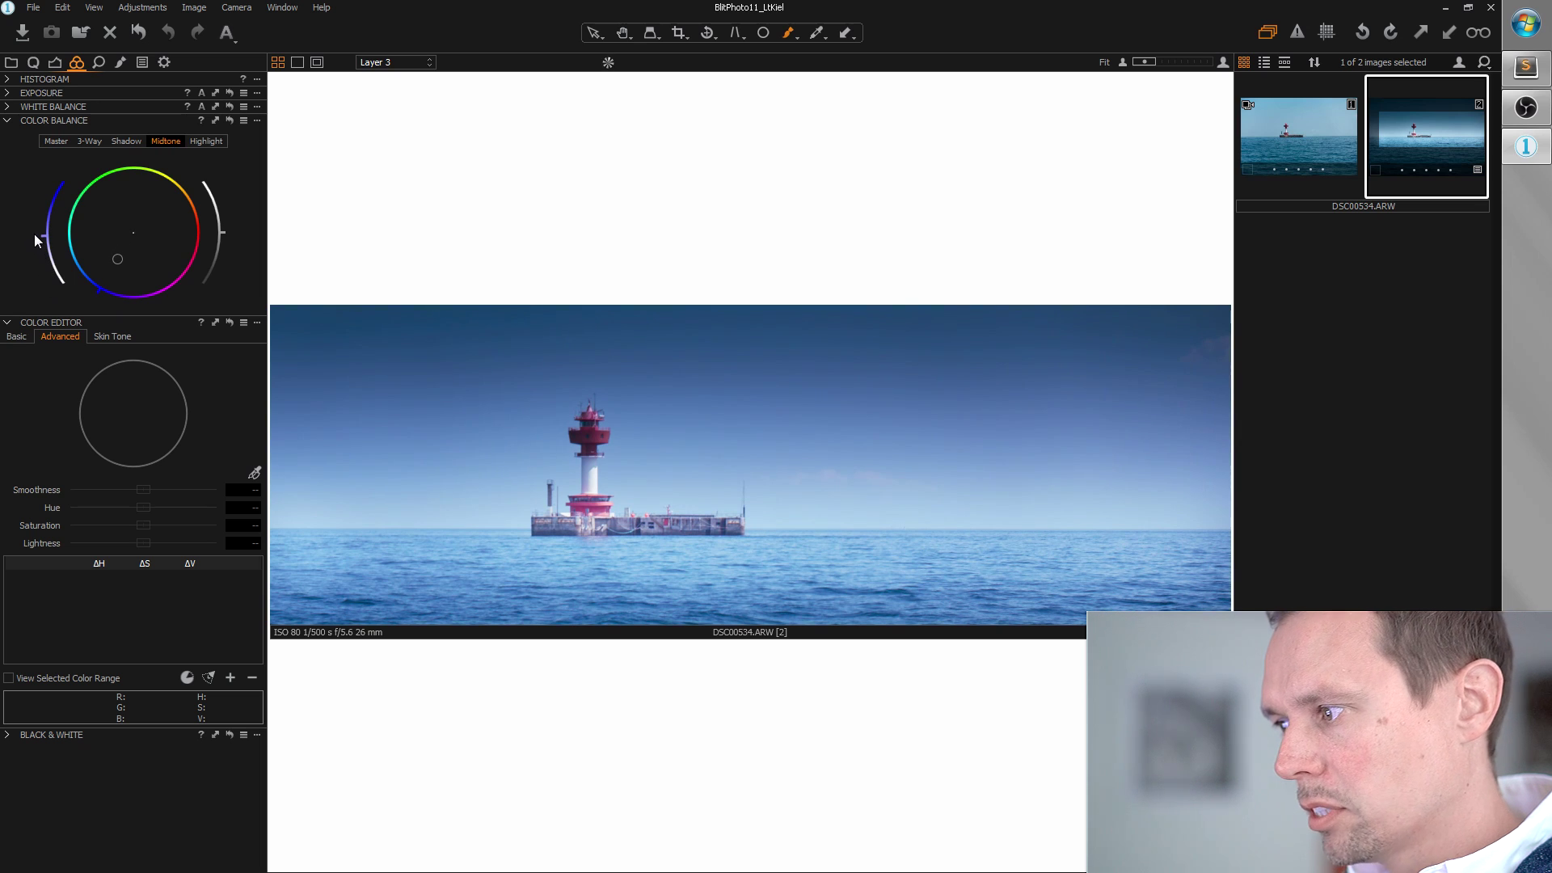
Step: Weaken the blue tint in the midtones and set the RGB levels to a black point of 6 and a white point of 235
{"action": "left_click_drag", "start_coordinate": [34, 234], "coordinate": [43, 271]}
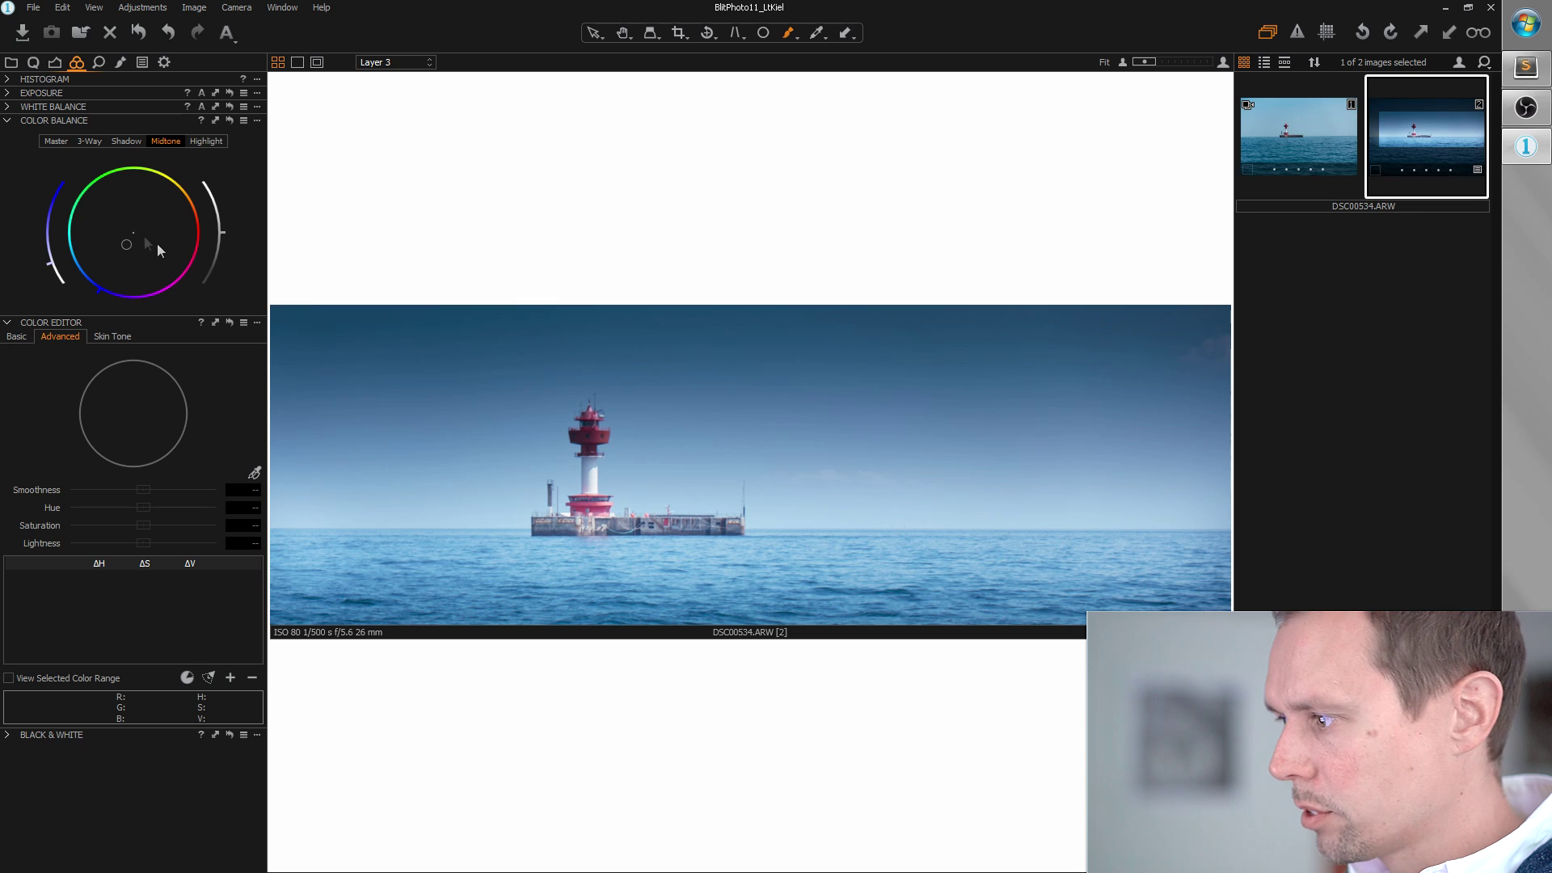
{"action": "left_click", "coordinate": [54, 63]}
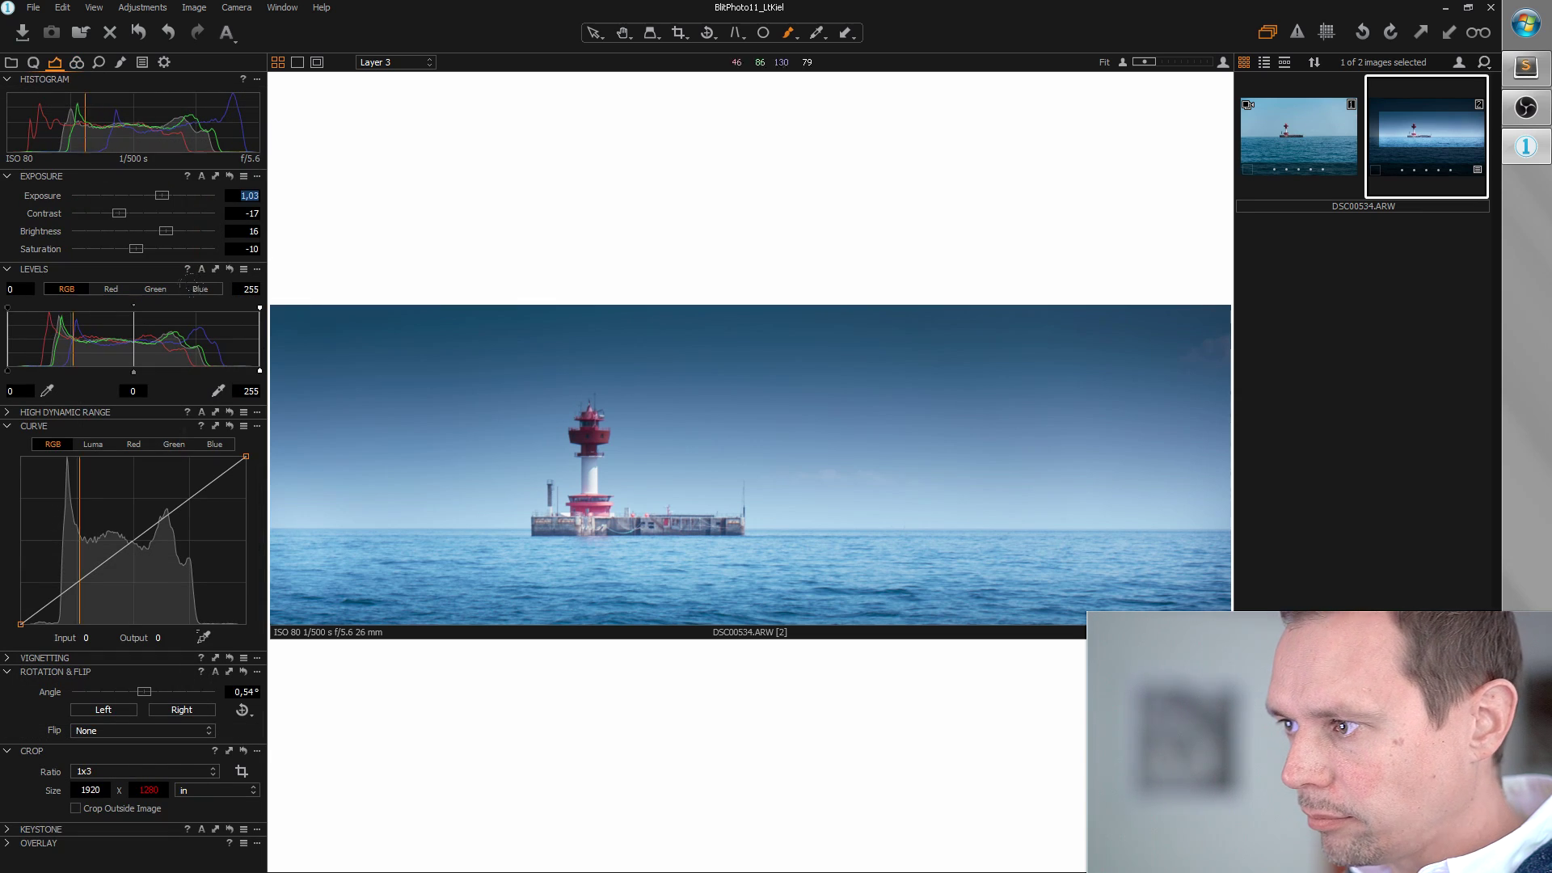
{"action": "left_click_drag", "start_coordinate": [261, 371], "coordinate": [241, 372]}
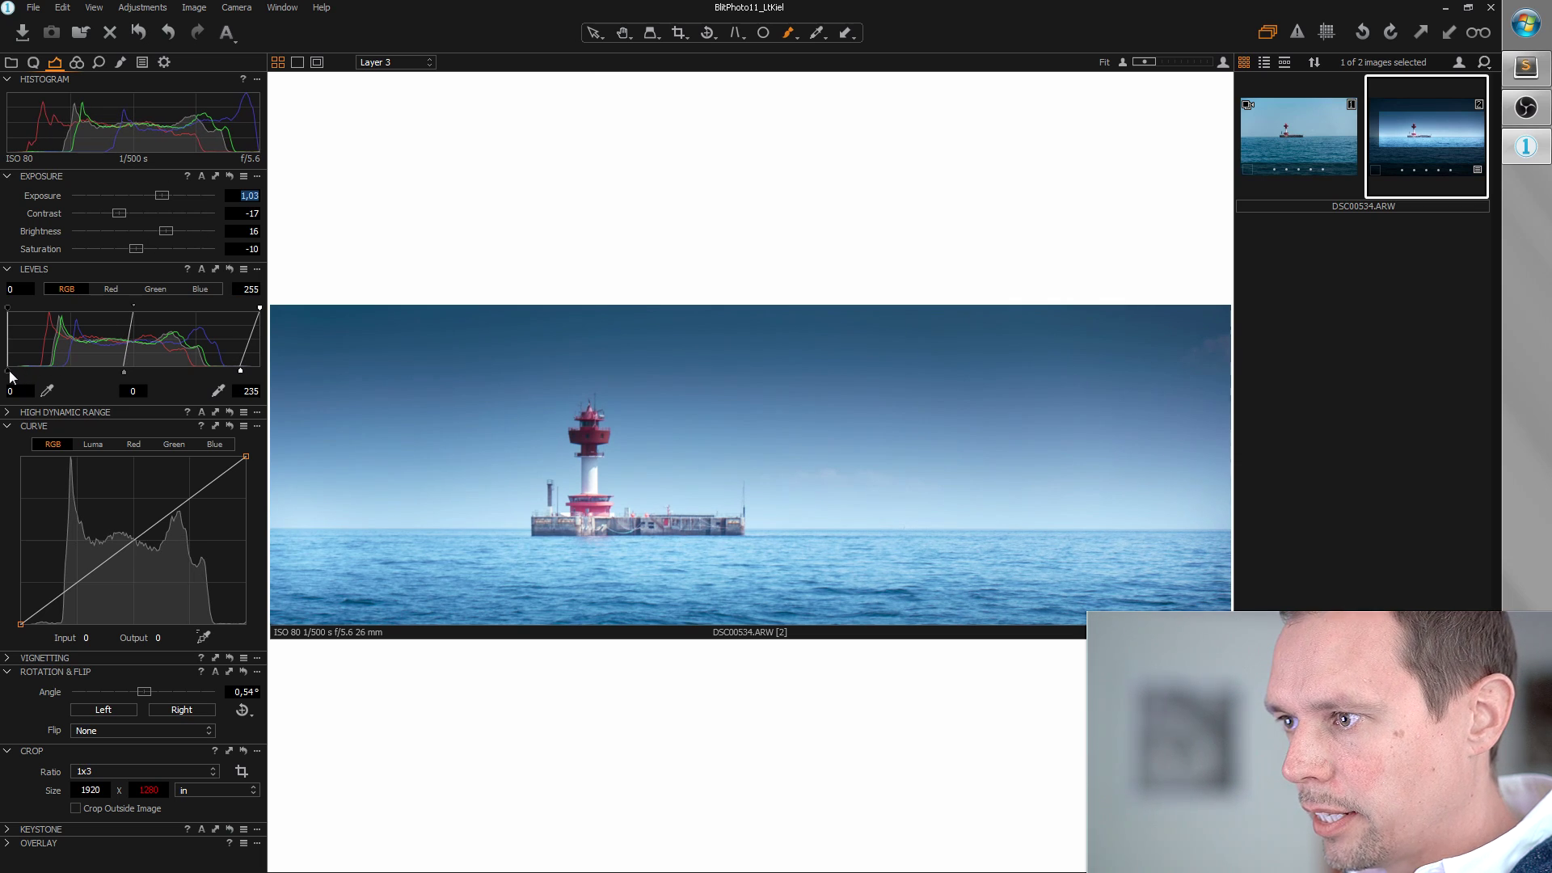
{"action": "left_click_drag", "start_coordinate": [9, 375], "coordinate": [14, 379]}
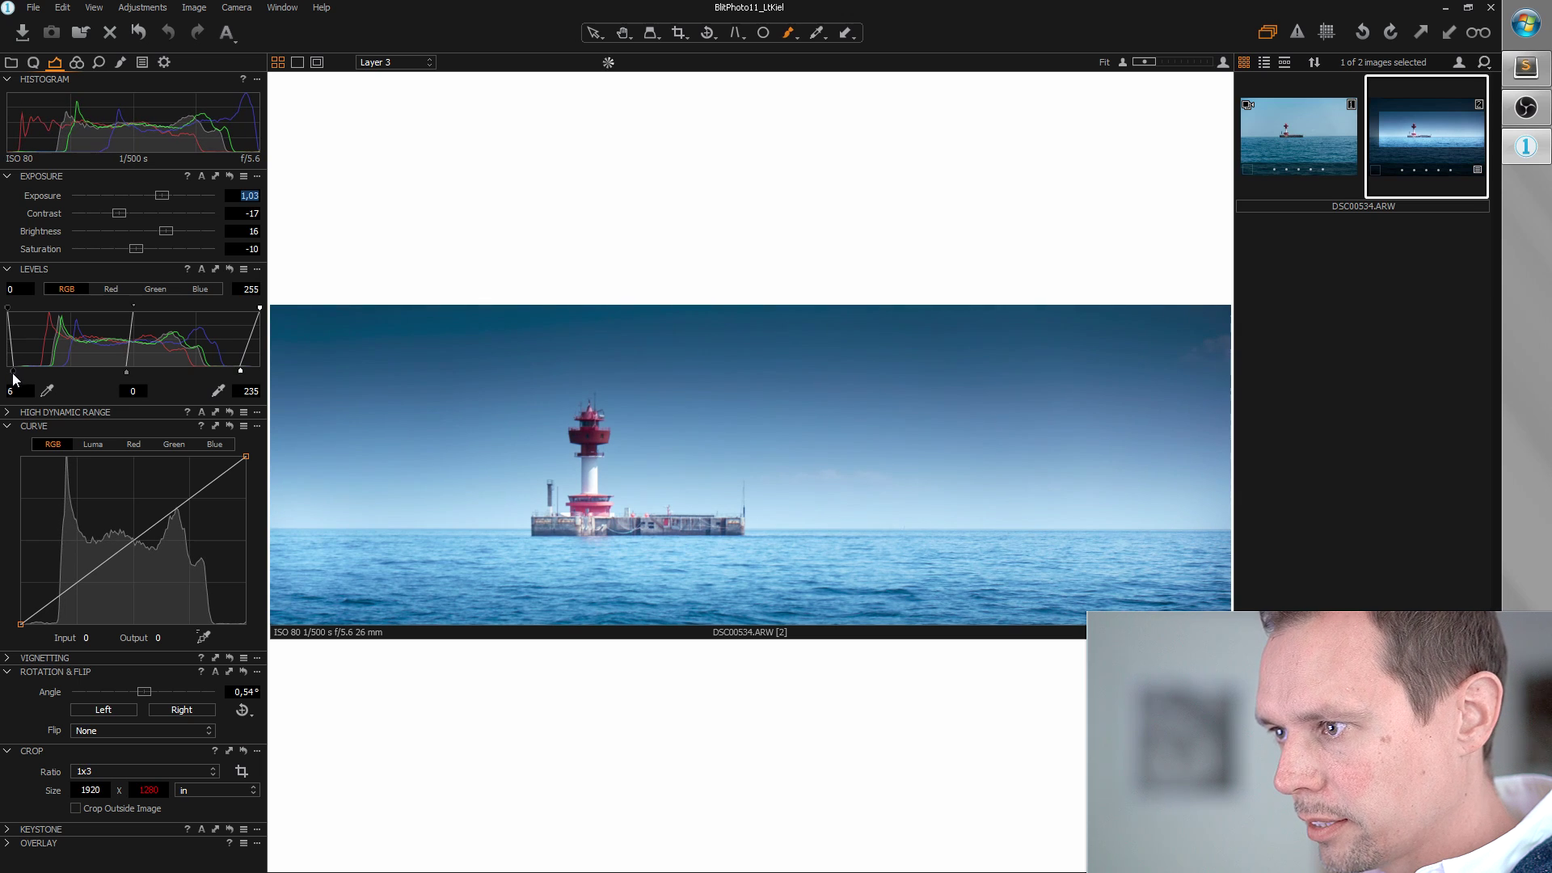
{"action": "mouse_move", "coordinate": [13, 379]}
{"action": "left_mouse_down"}
{"action": "mouse_move", "coordinate": [39, 379]}
{"action": "mouse_move", "coordinate": [14, 384]}
{"action": "left_mouse_up"}
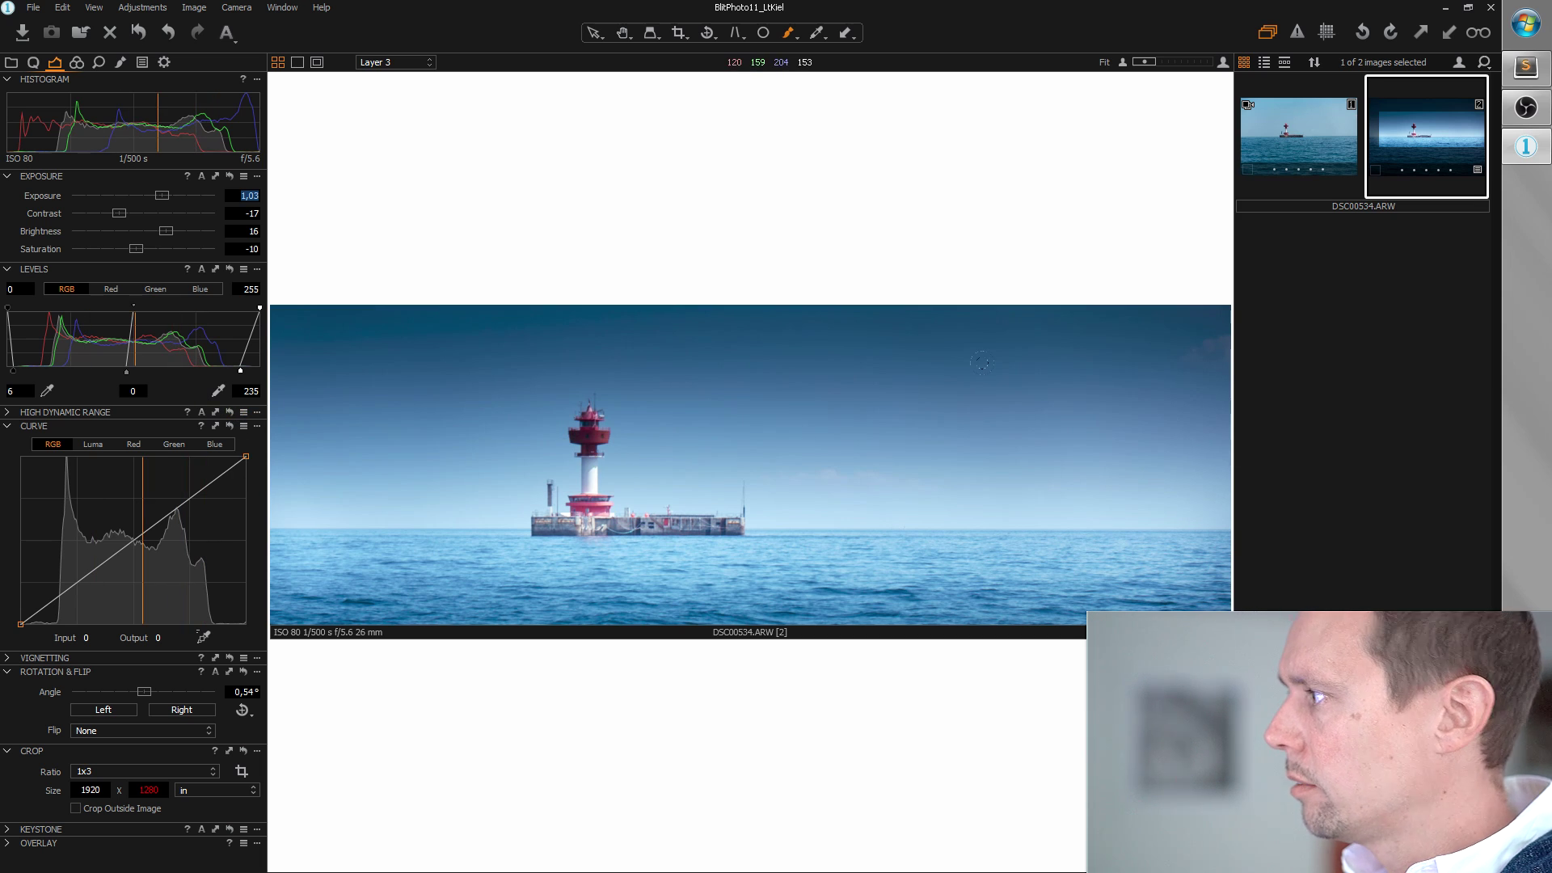
Step: Check the lighthouse photo at a smaller preview size by widening the thumbnail browser, and restore the large preview
{"action": "left_click_drag", "start_coordinate": [1234, 396], "coordinate": [946, 394]}
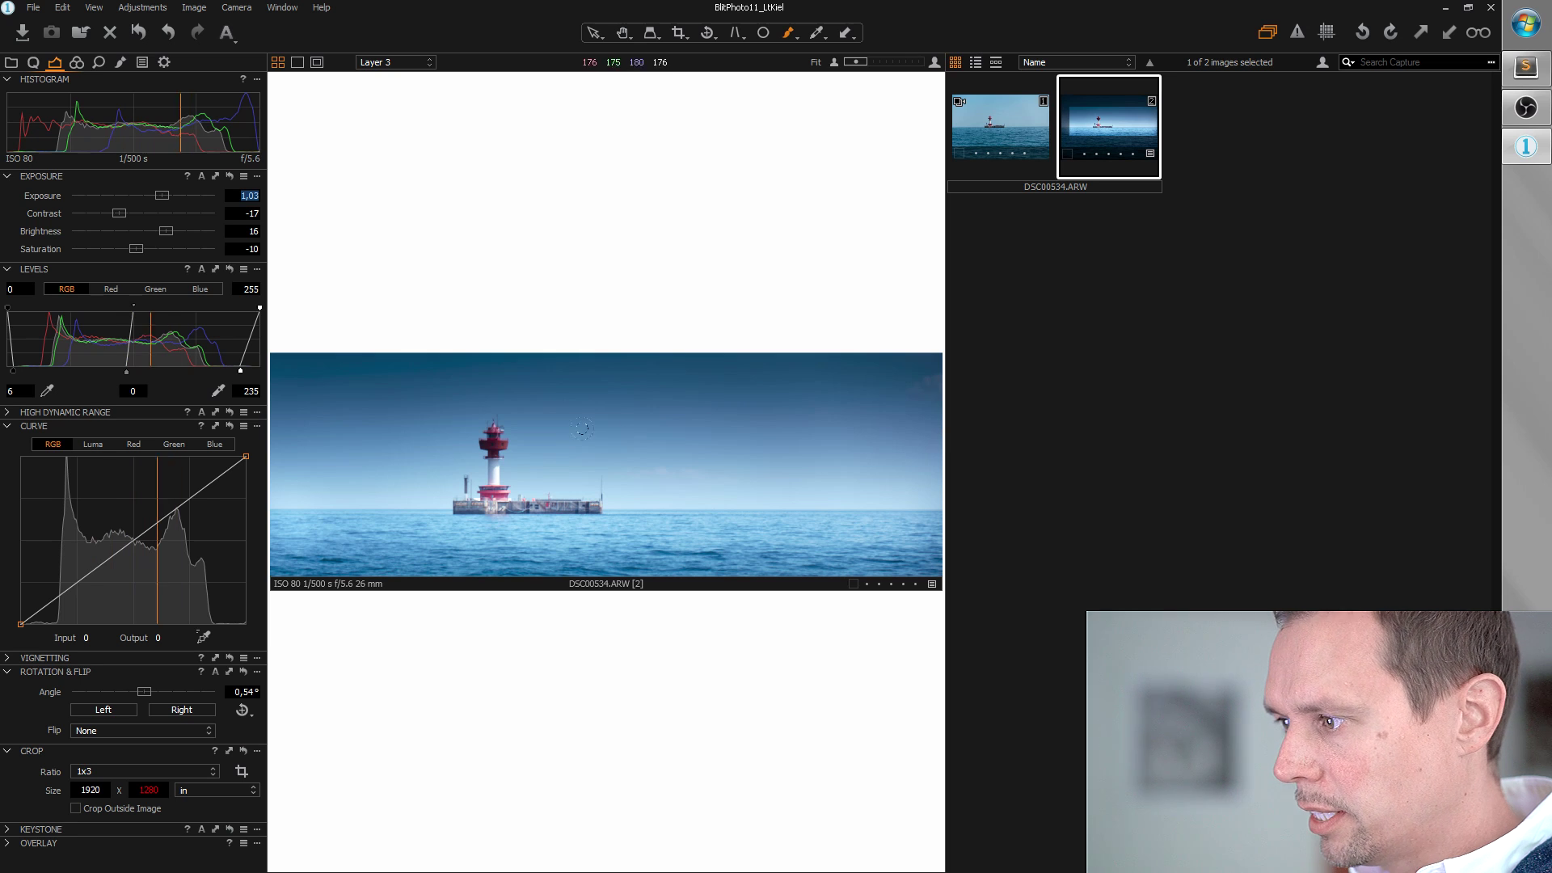
{"action": "left_click_drag", "start_coordinate": [1053, 434], "coordinate": [1257, 439]}
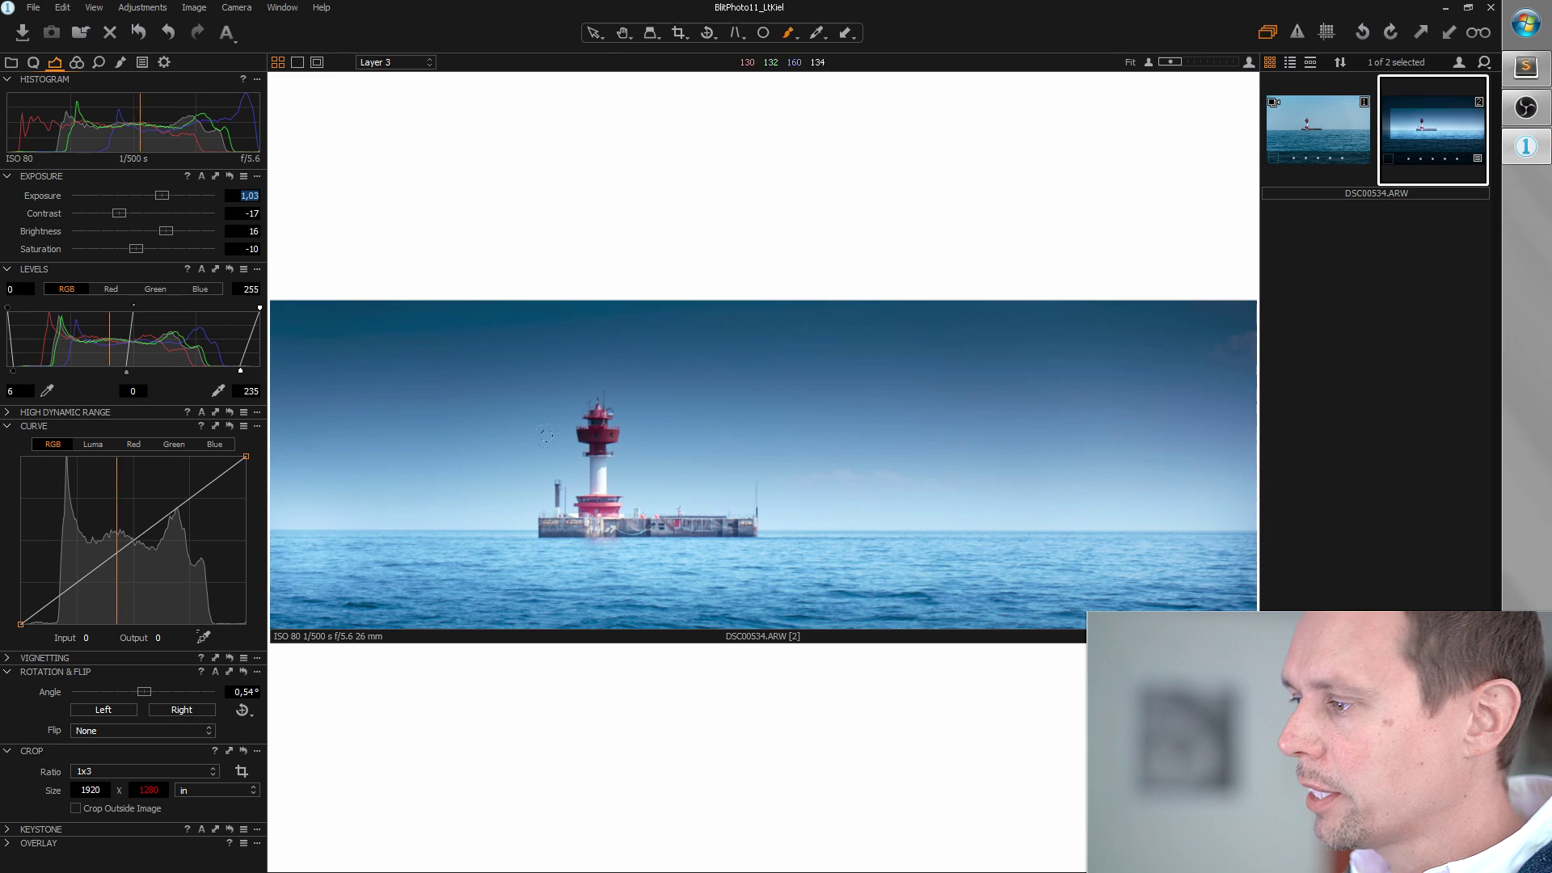
Step: Sharpen the photo with amount 705 and radius 0,5, judging the effect on the lighthouse at 100%
{"action": "scroll", "coordinate": [621, 510], "scroll_direction": "up", "scroll_amount": 4}
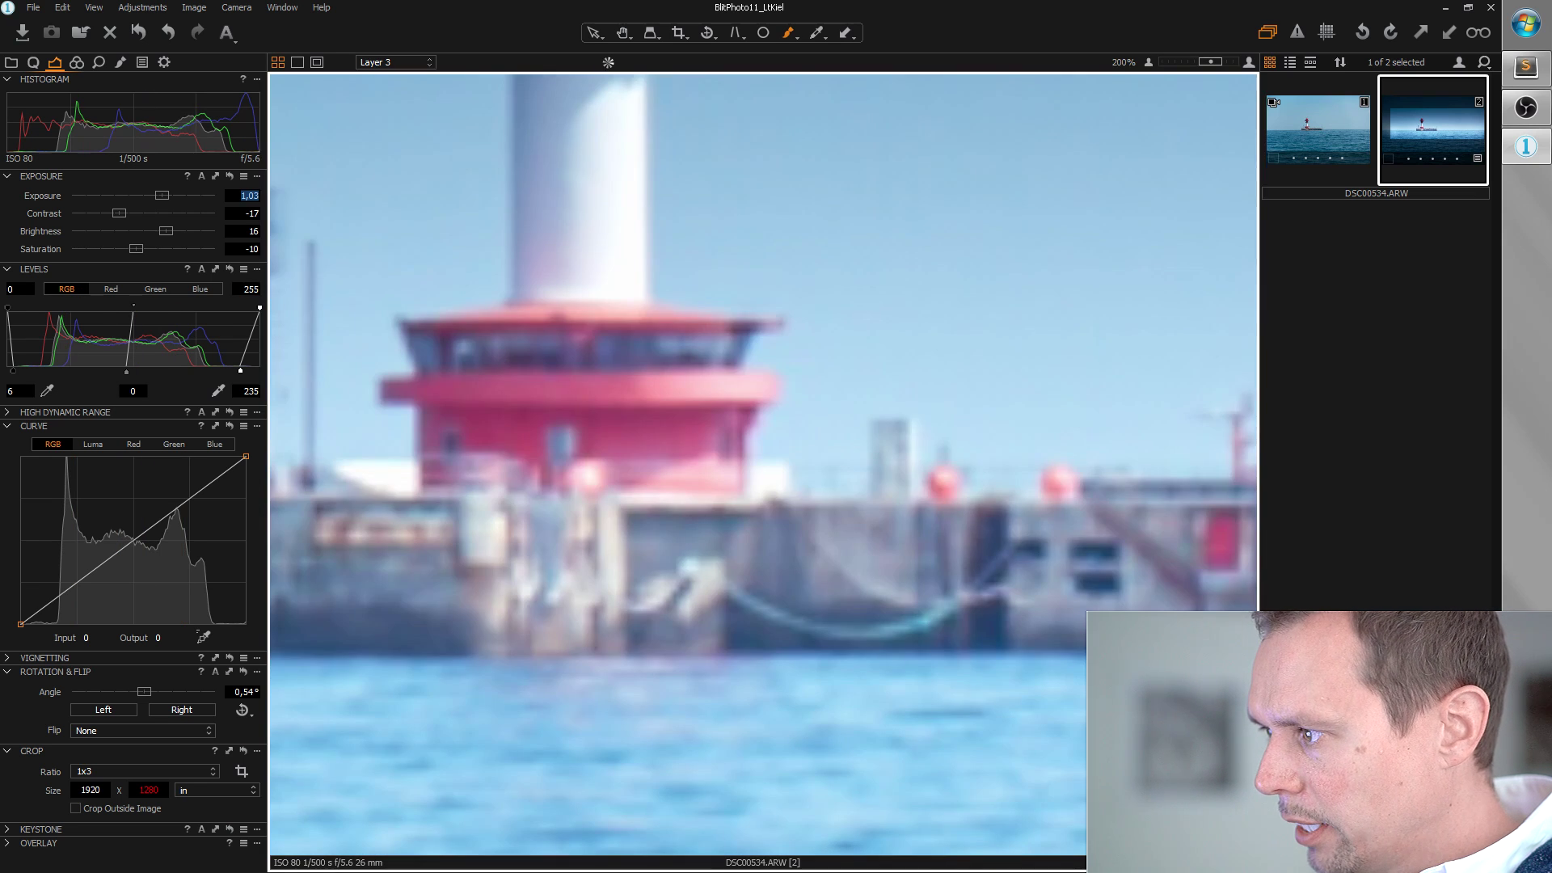
{"action": "scroll", "coordinate": [648, 529], "scroll_direction": "down", "scroll_amount": 2}
{"action": "left_click", "coordinate": [34, 62]}
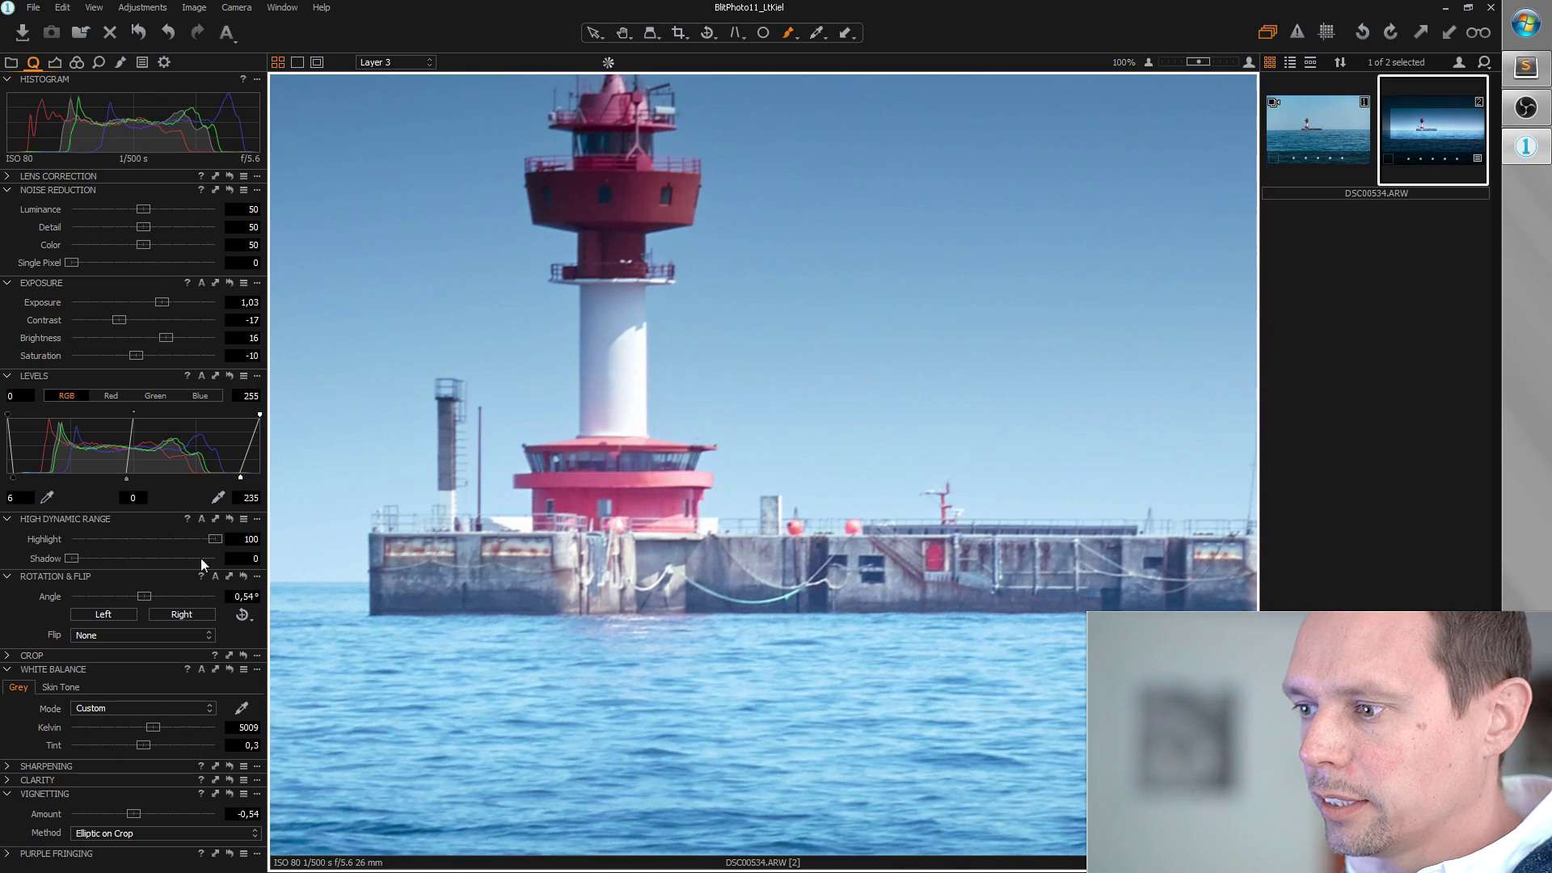
{"action": "left_click", "coordinate": [6, 766]}
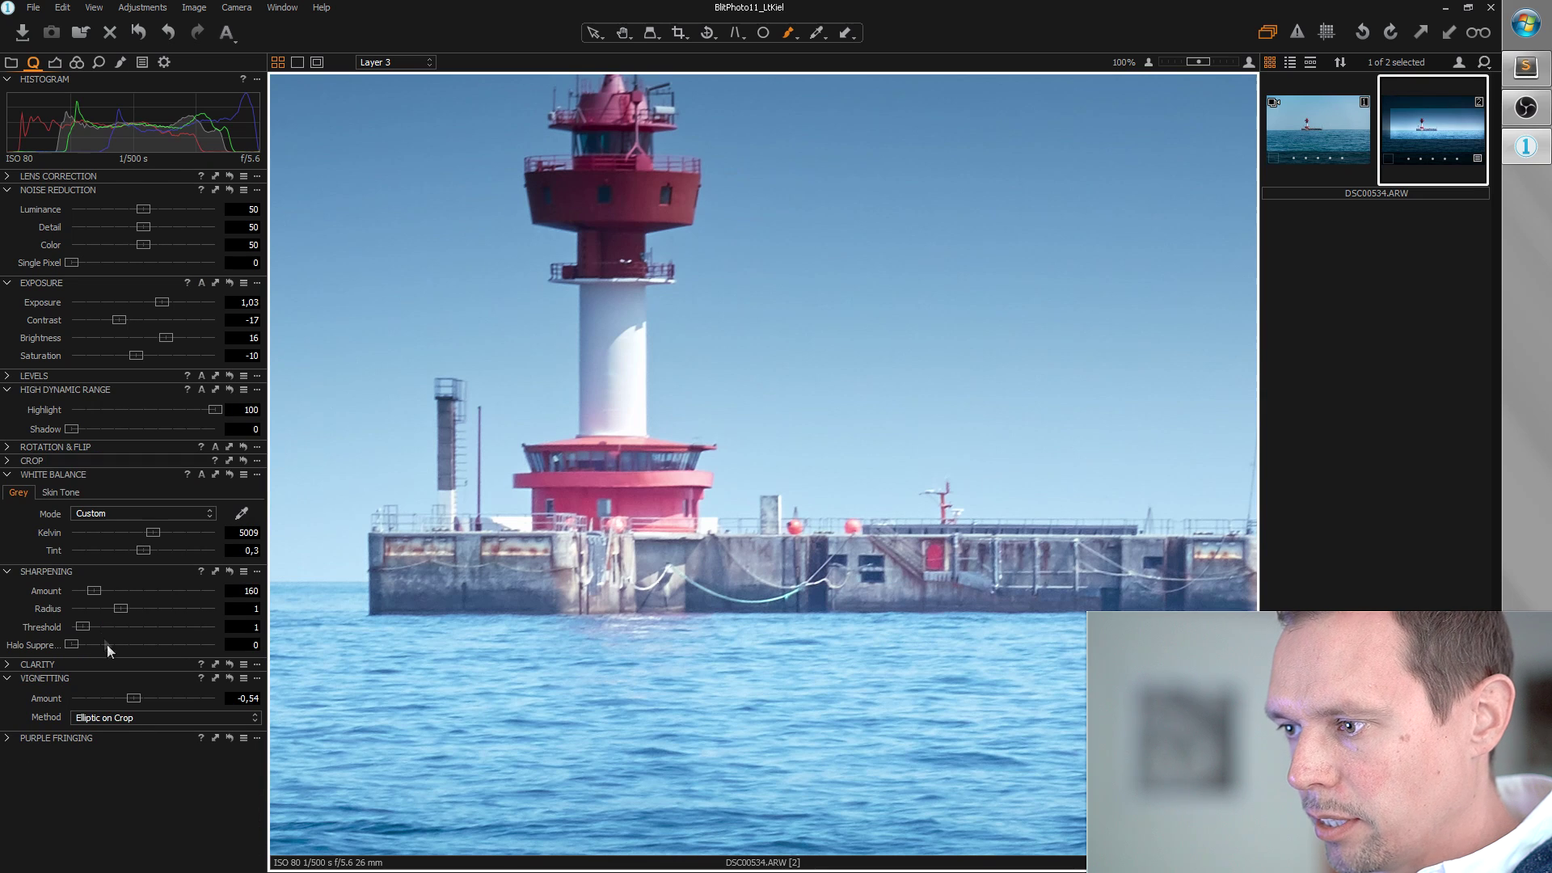
{"action": "left_click_drag", "start_coordinate": [93, 591], "coordinate": [341, 610]}
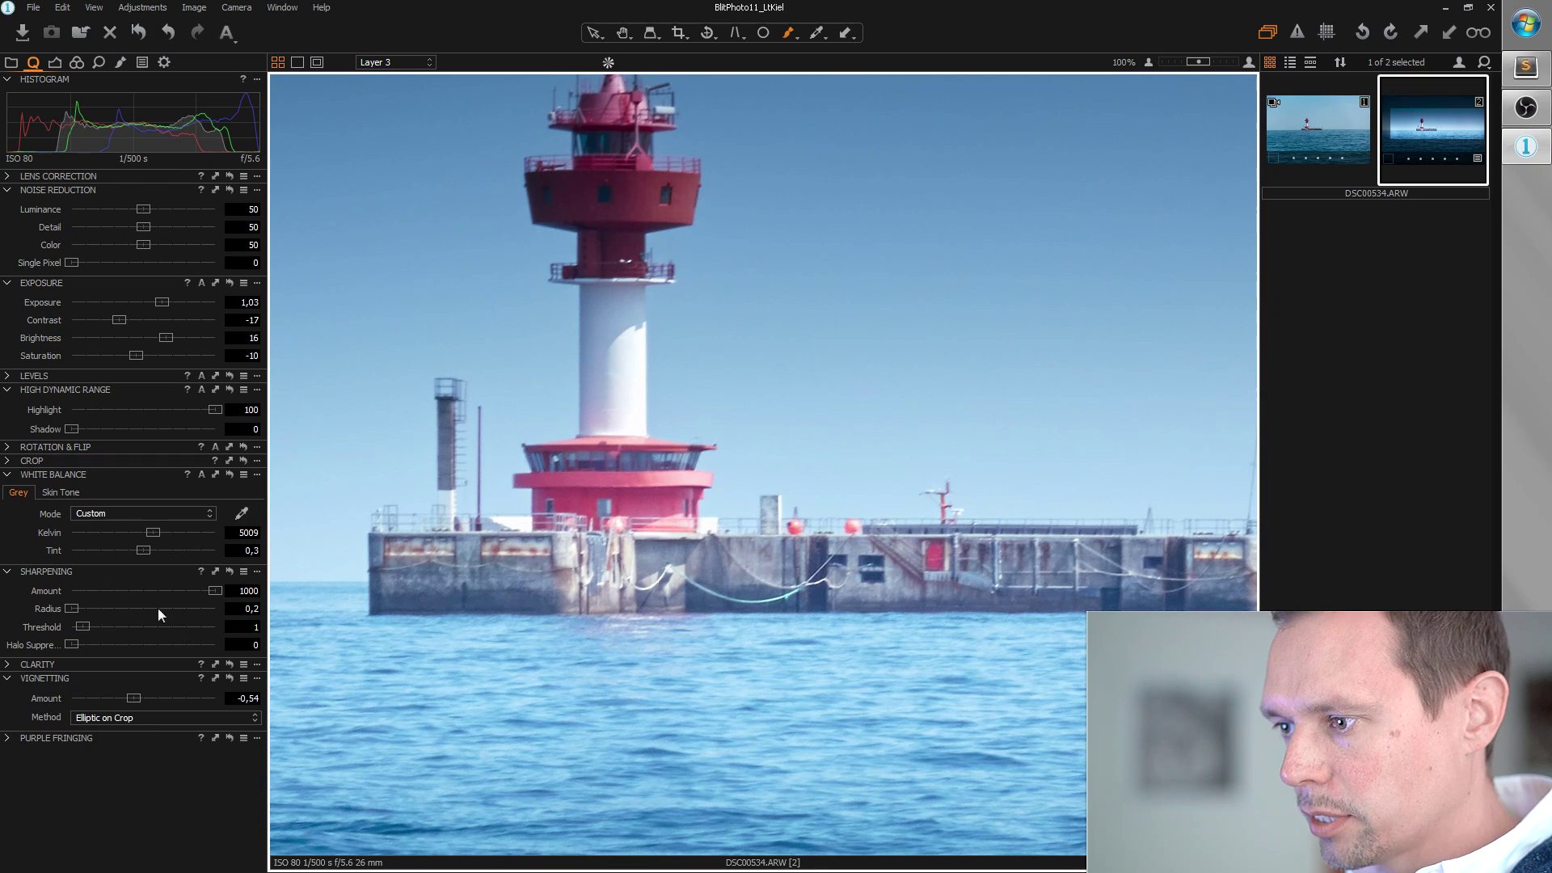
{"action": "mouse_move", "coordinate": [72, 613]}
{"action": "left_mouse_down"}
{"action": "mouse_move", "coordinate": [107, 611]}
{"action": "mouse_move", "coordinate": [93, 615]}
{"action": "left_mouse_up"}
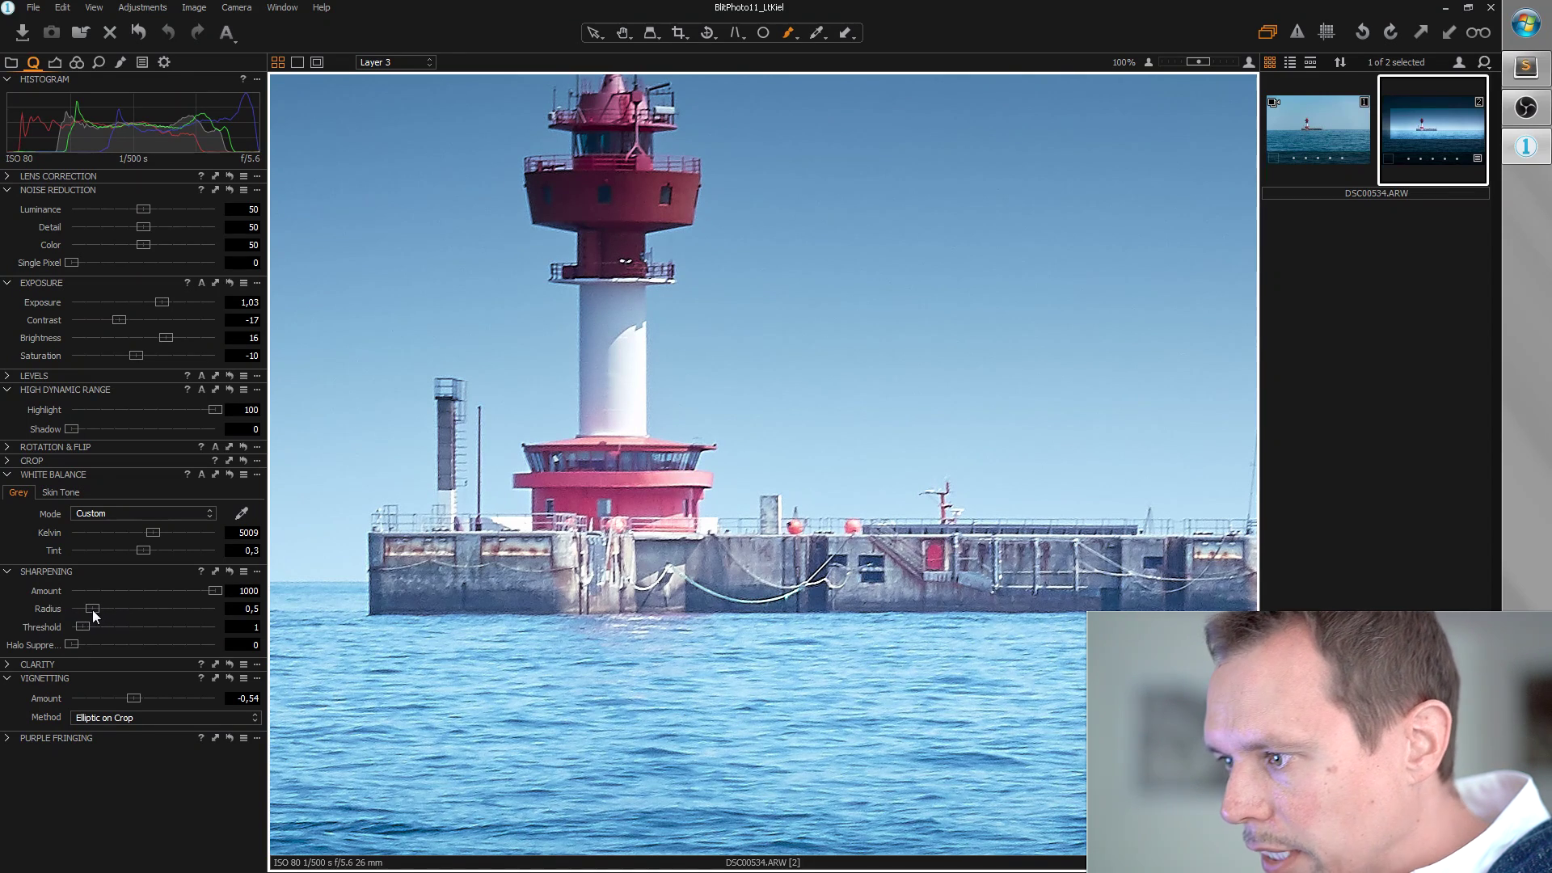
{"action": "left_click_drag", "start_coordinate": [216, 591], "coordinate": [187, 599]}
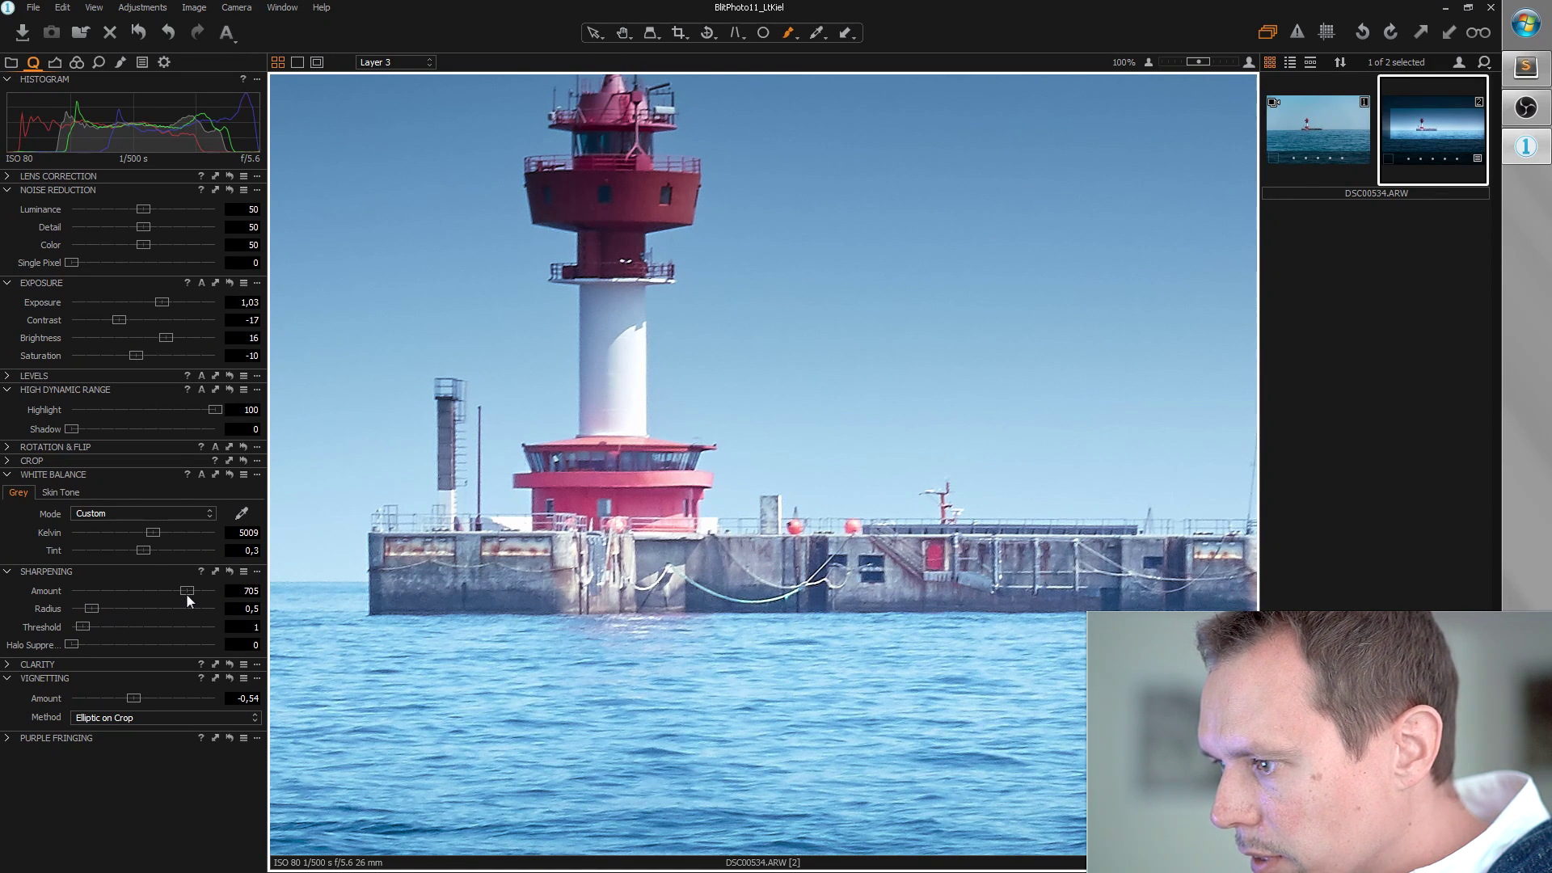
Step: Raise the structure slightly in the clarity settings, keeping the Natural method and viewing the whole lighthouse
{"action": "left_click", "coordinate": [8, 664]}
{"action": "key", "text": "ctrl+0"}
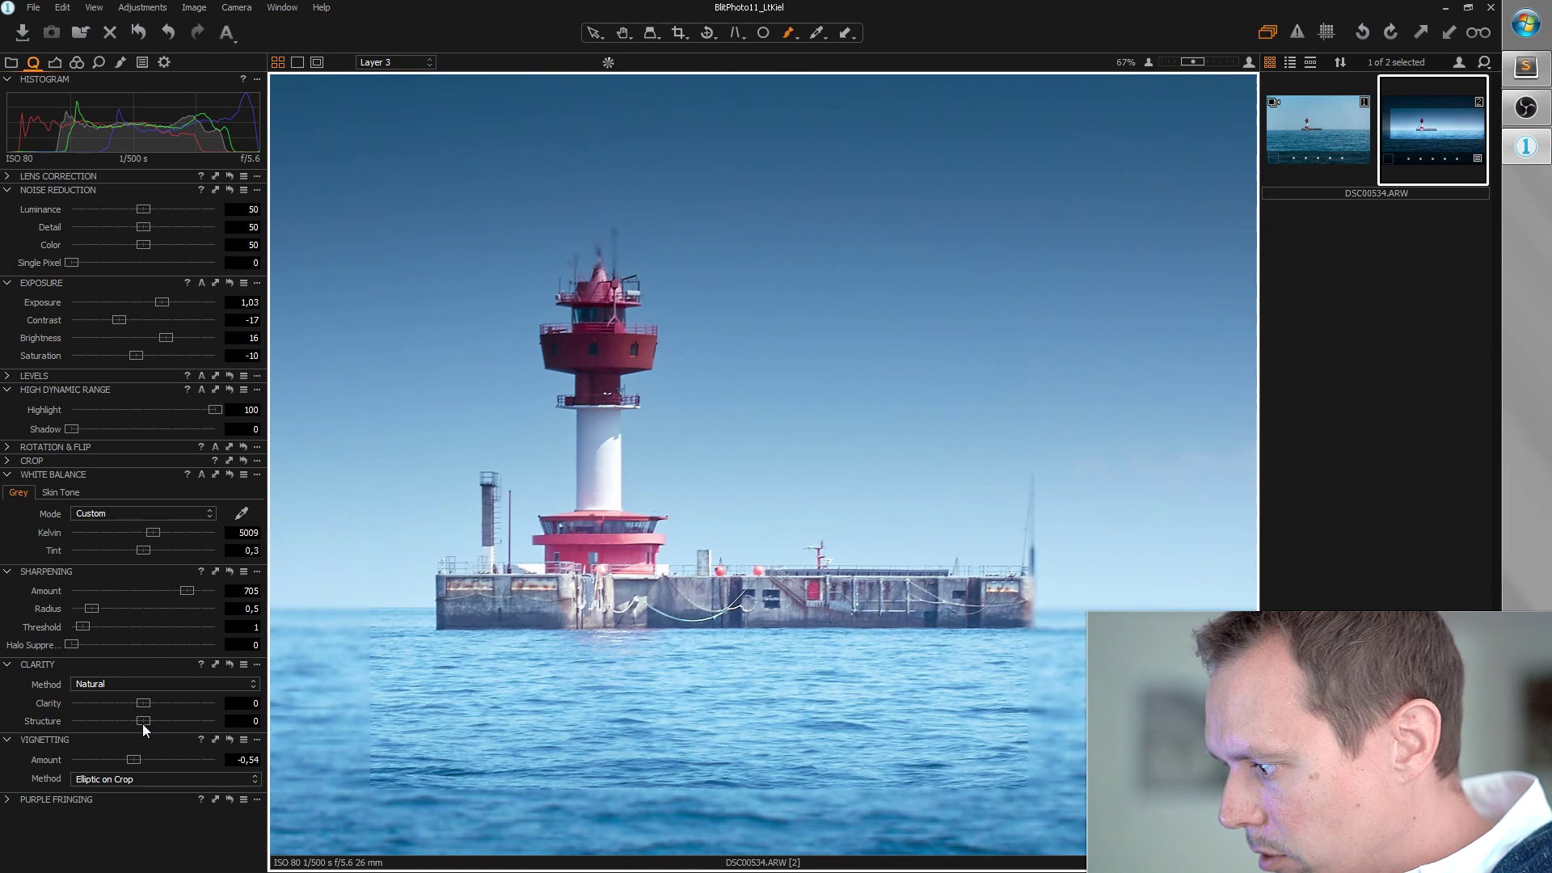
{"action": "left_click_drag", "start_coordinate": [145, 721], "coordinate": [159, 727]}
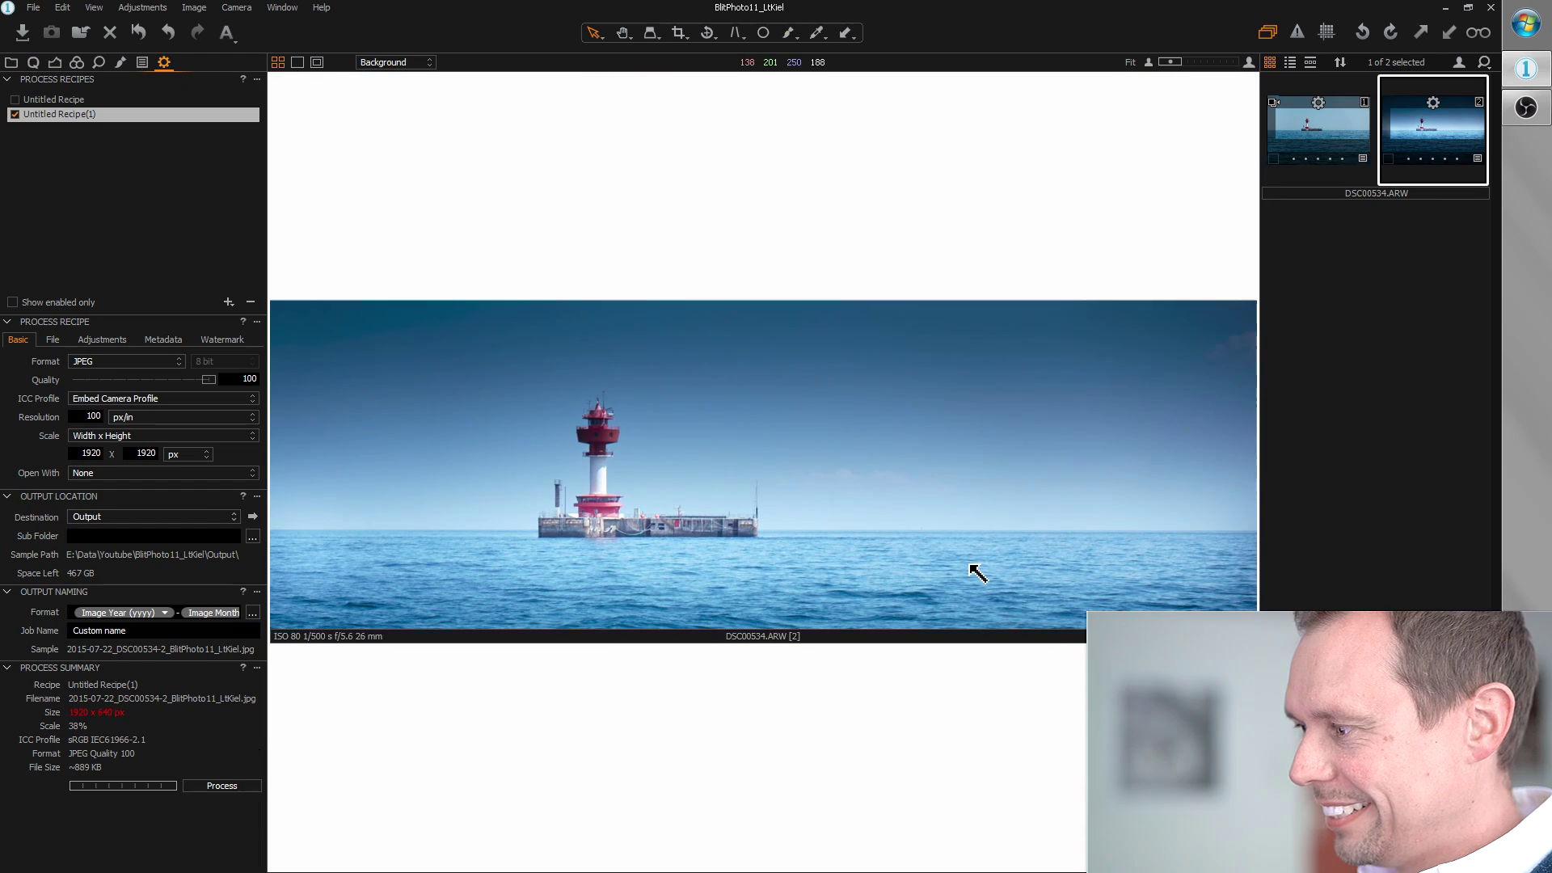
Step: Compare the first variant of the lighthouse photo with the graded second variant
{"action": "left_click", "coordinate": [1295, 136]}
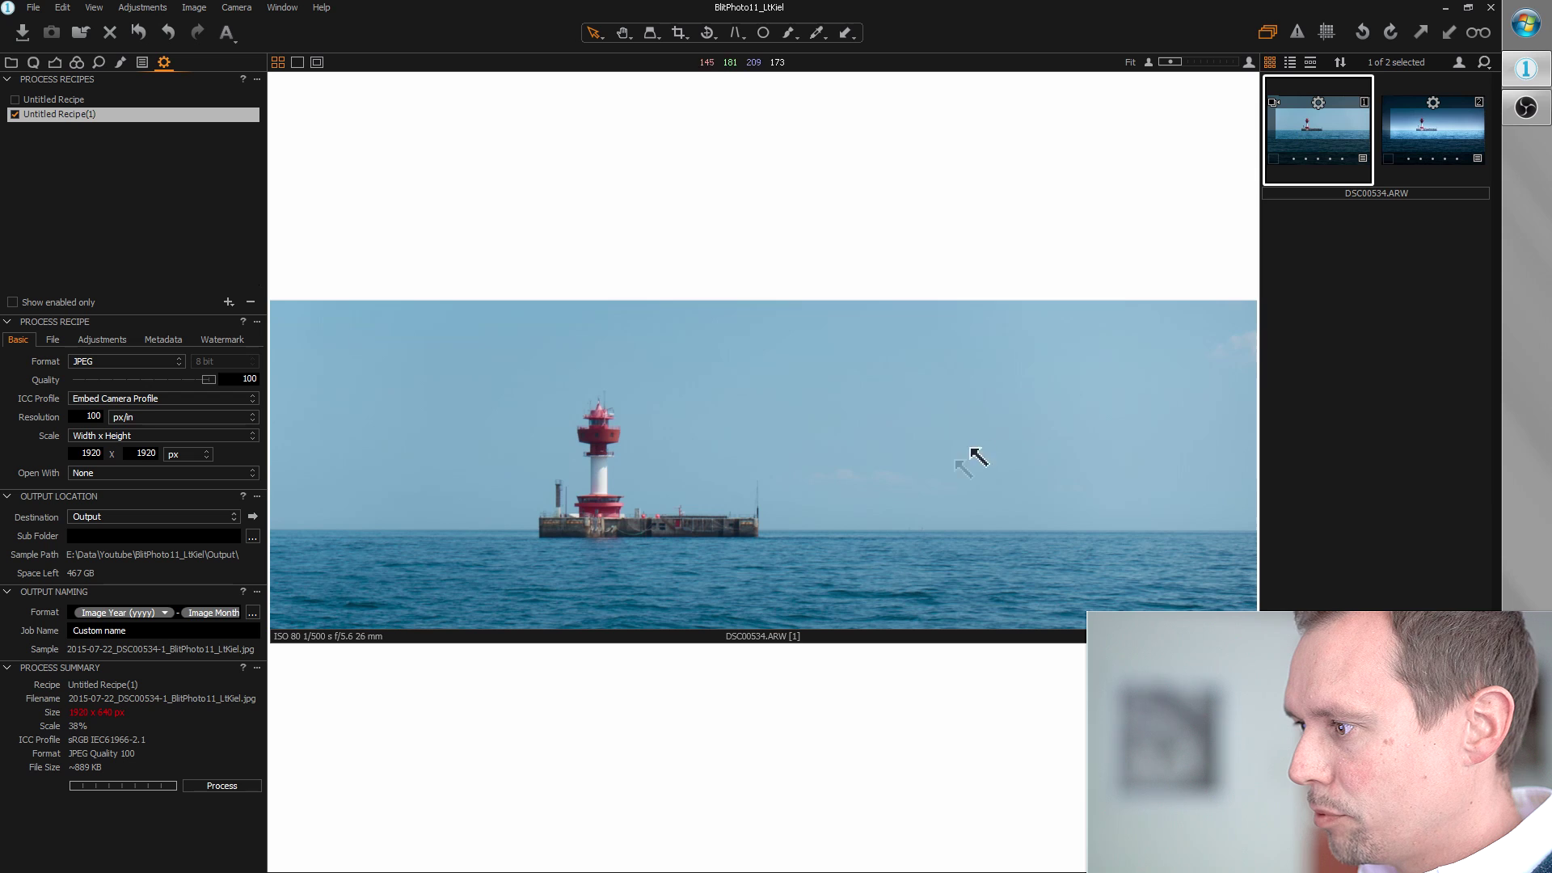
{"action": "left_click", "coordinate": [1424, 132]}
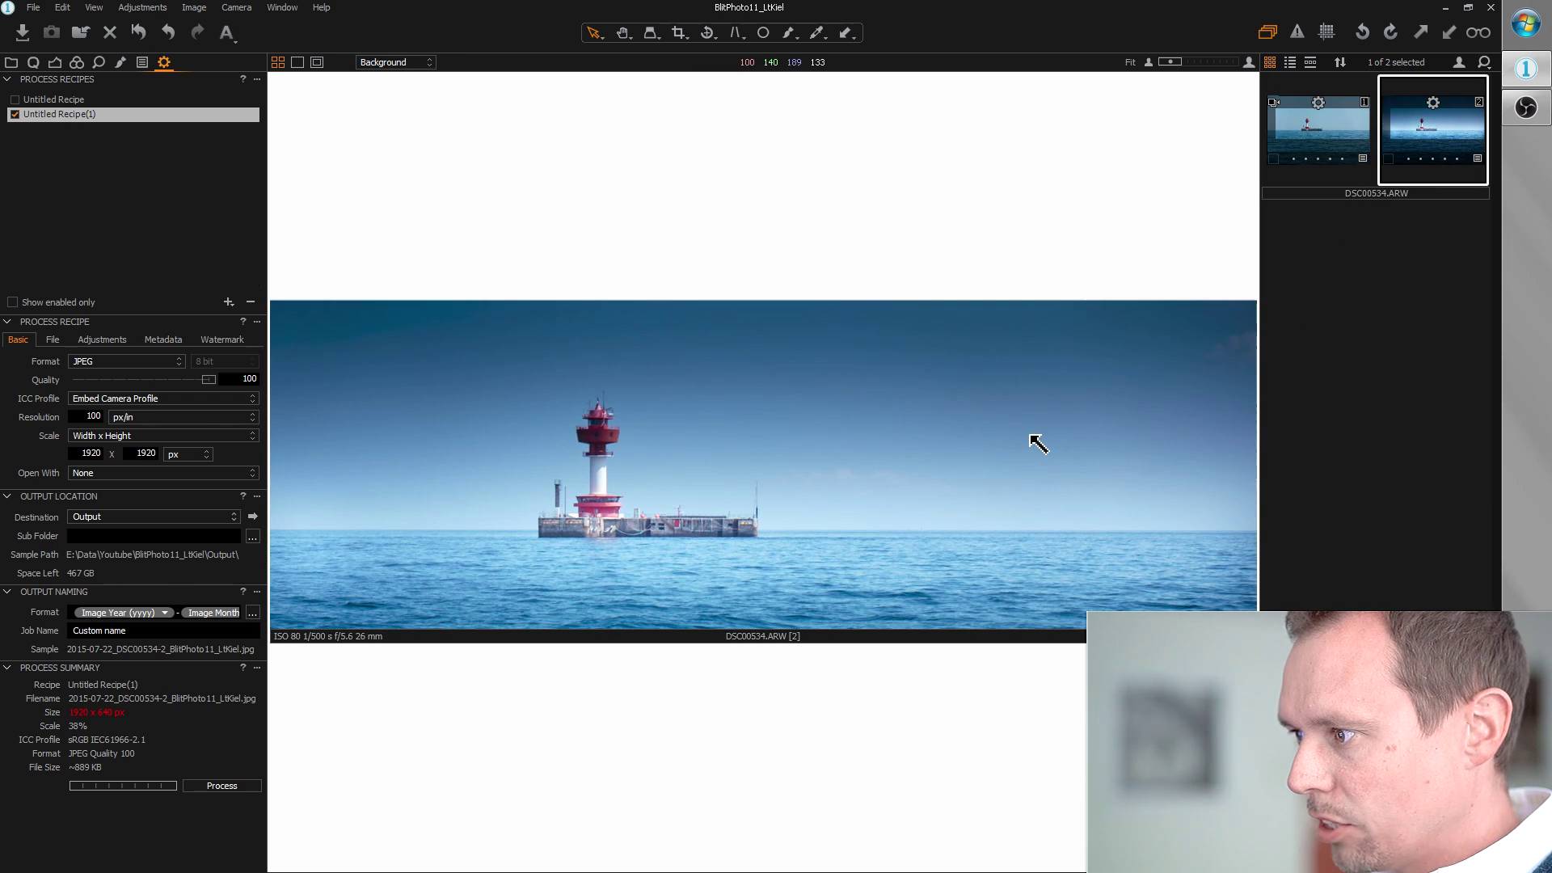